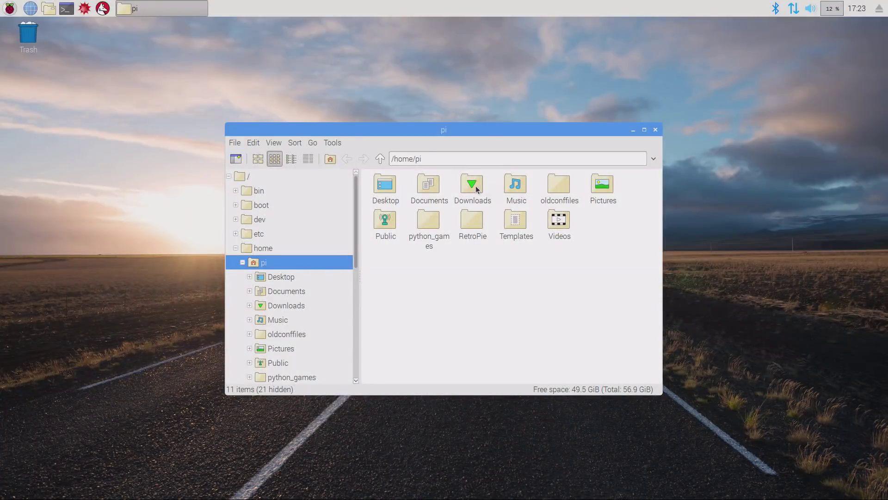
Open Downloads in /home/pi and select pexels-photo-373543.jpeg
double_click(476, 189)
left_click(393, 193)
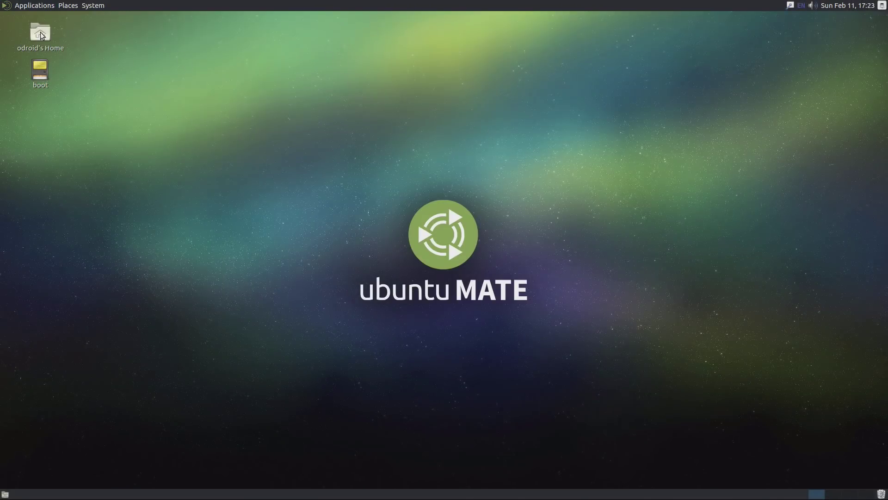
Go to odroid's Home > Downloads and show the context menu of pexels-photo-373543.jpeg
double_click(40, 32)
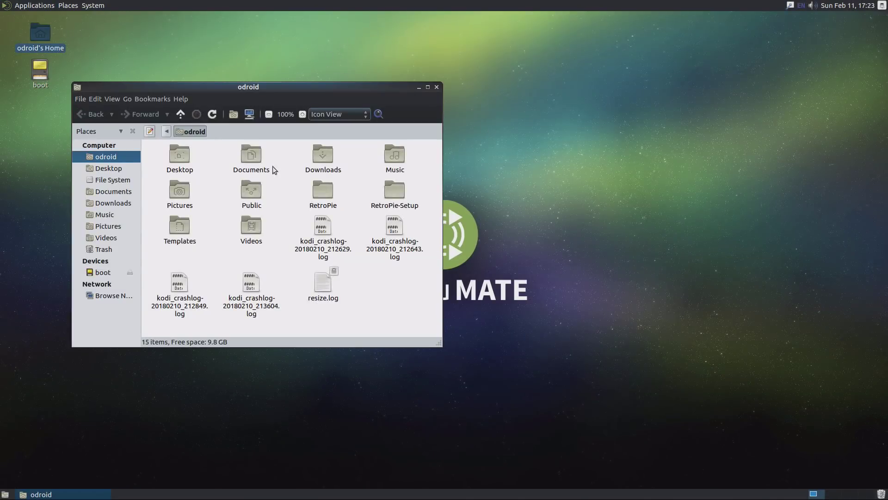
double_click(325, 158)
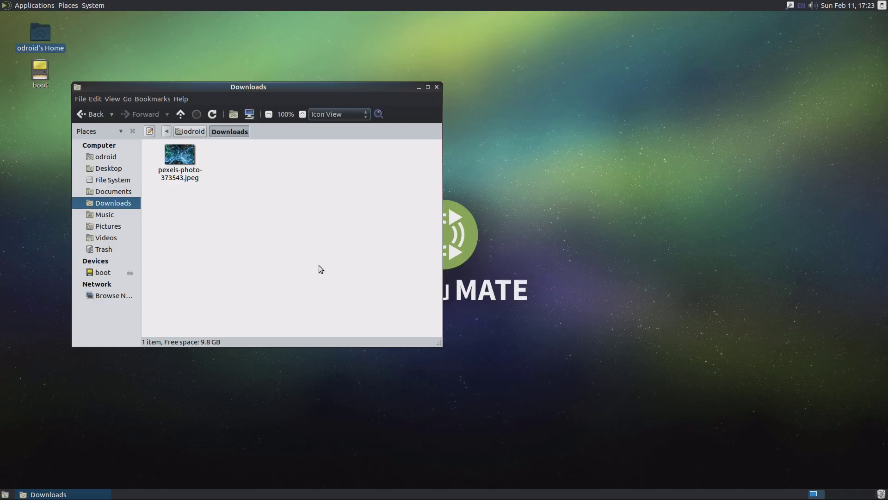
right_click(181, 163)
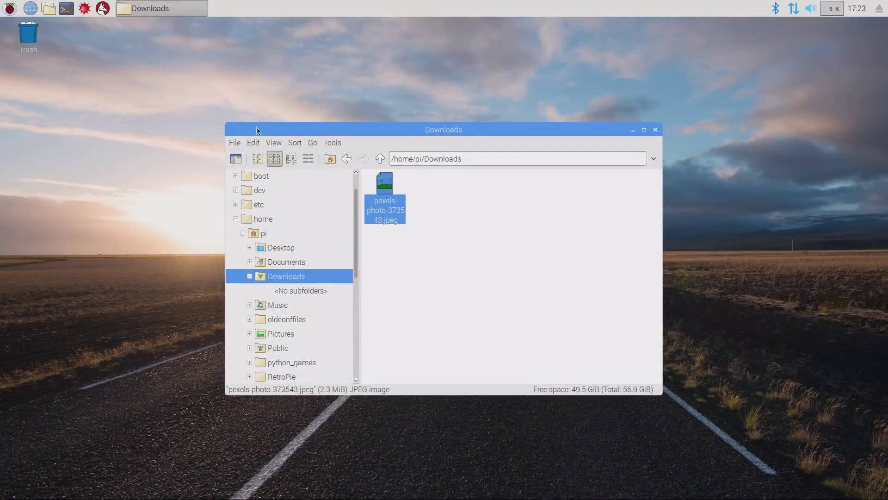
Show the context menu of pexels-photo-373543.jpeg in the Pi's Downloads folder
right_click(385, 188)
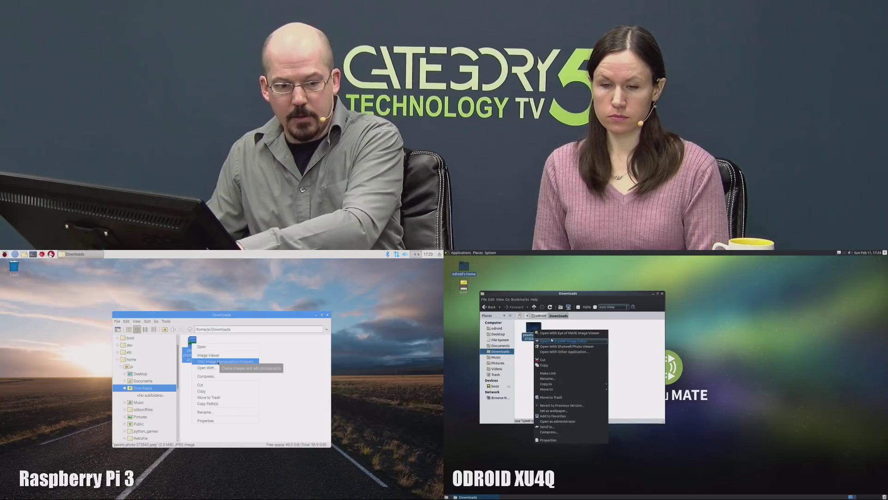
Choose GIMP Image Editor on both machines to load the 2999×1999 photo
left_click(219, 363)
left_click(551, 340)
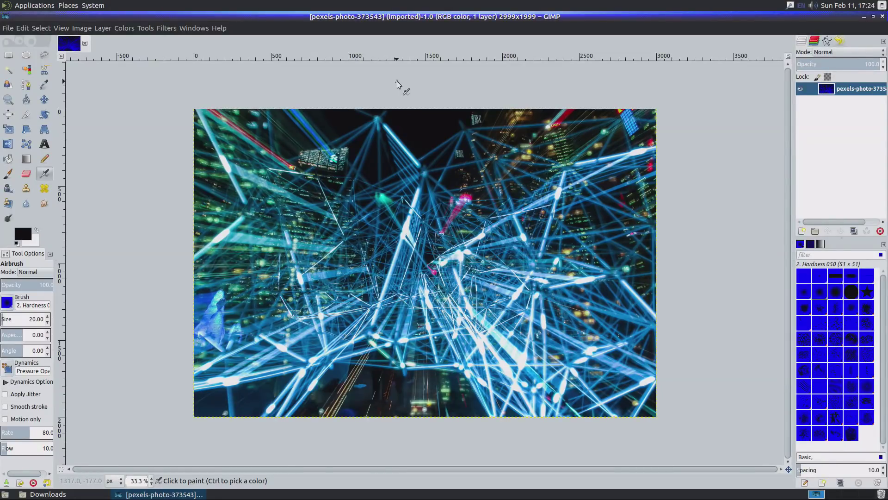
In Image > Scale Image, set Height to 8000 px, giving 12002 × 8000
right_click(352, 274)
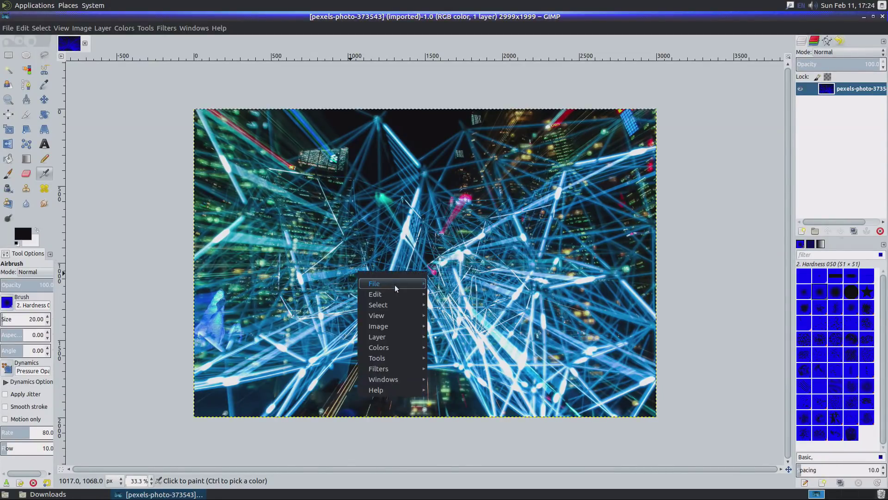
mouse_move(396, 327)
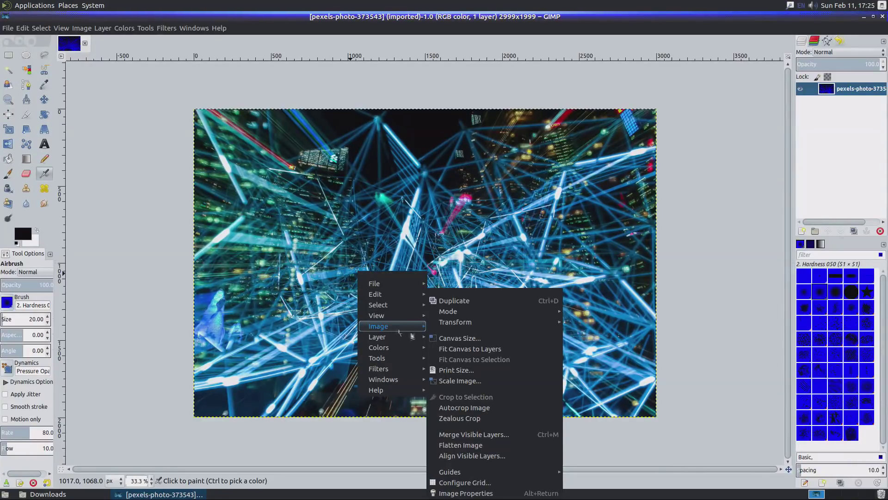
left_click(491, 378)
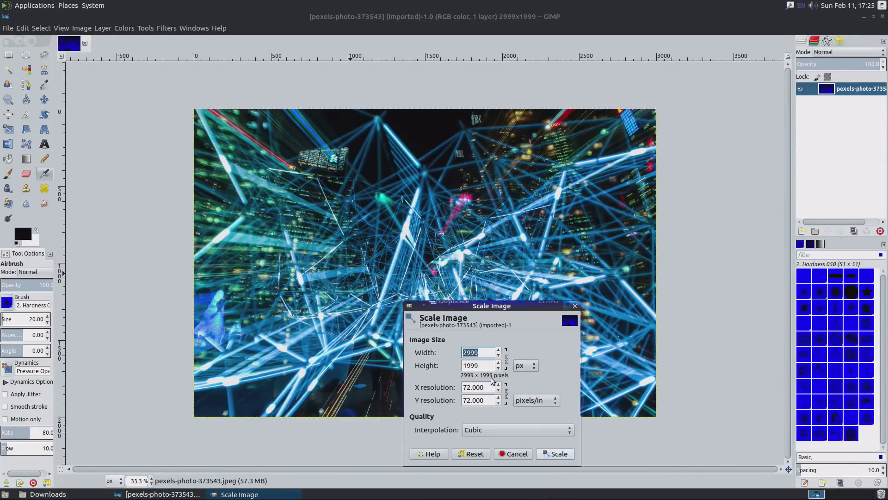
double_click(487, 366)
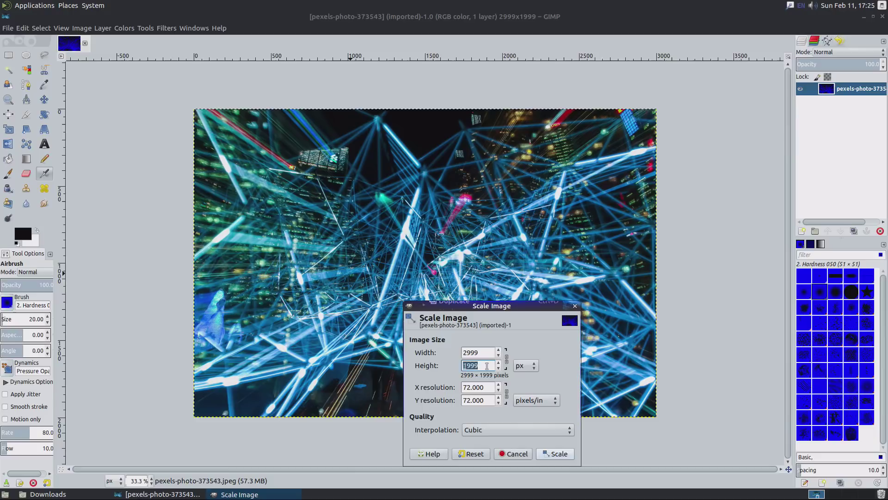
type("8000")
key("Tab")
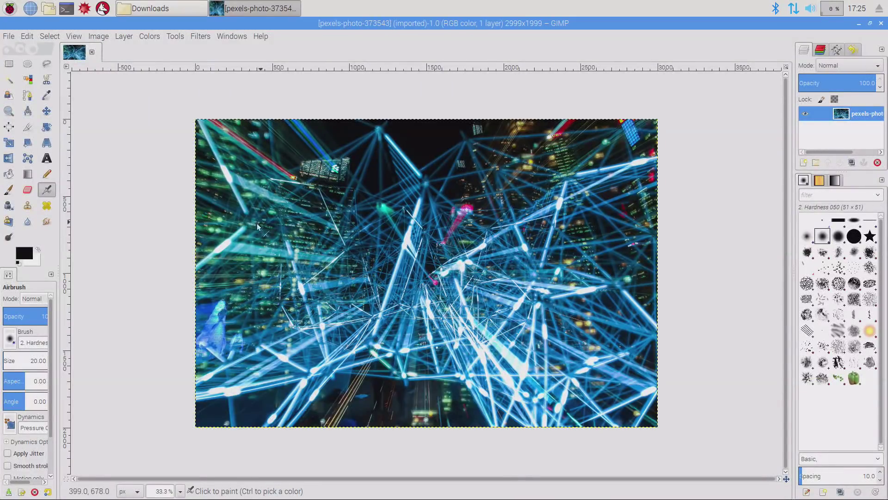
Scale the image to Height 8000 (12002 × 8000) and confirm the 896.3 MB warning
right_click(338, 265)
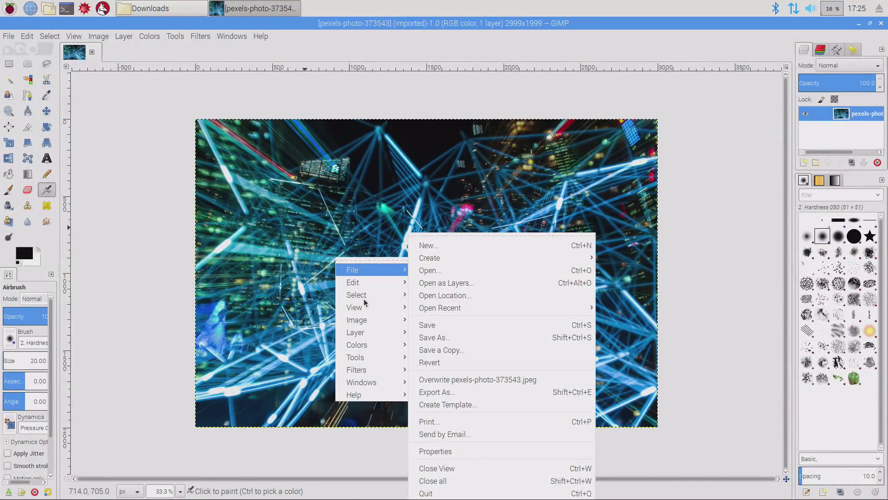
mouse_move(373, 329)
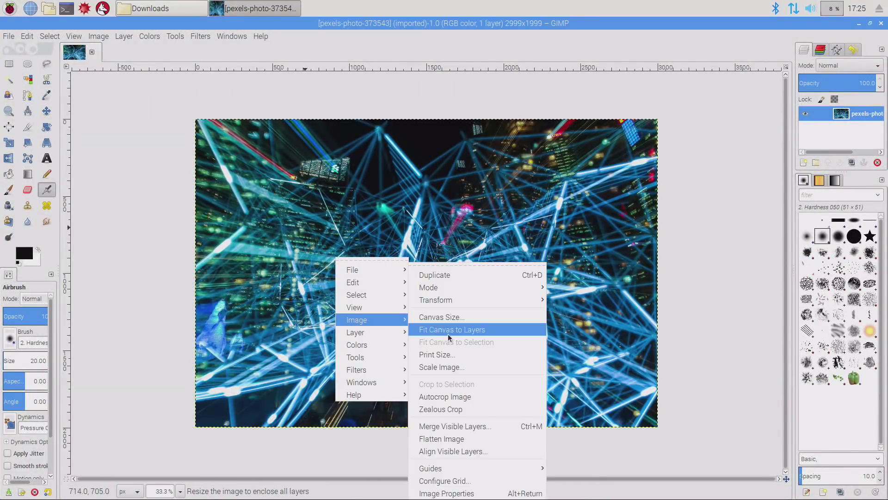
left_click(453, 367)
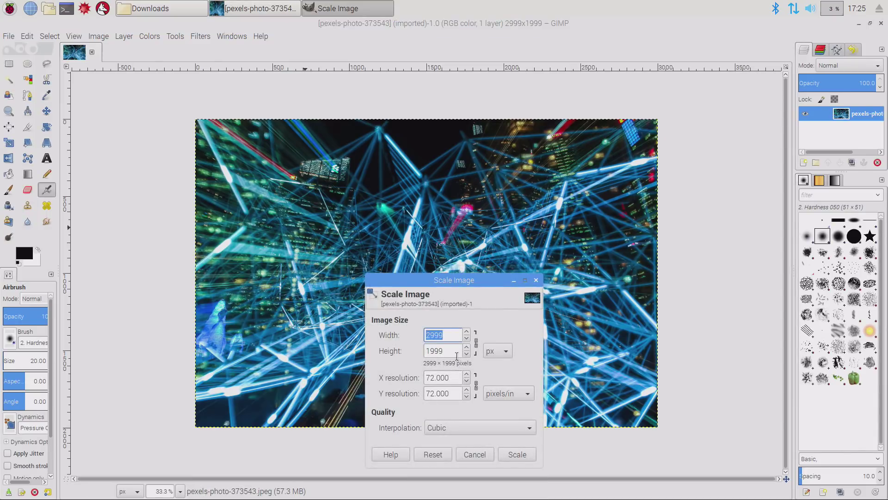
left_click(454, 354)
type("8000")
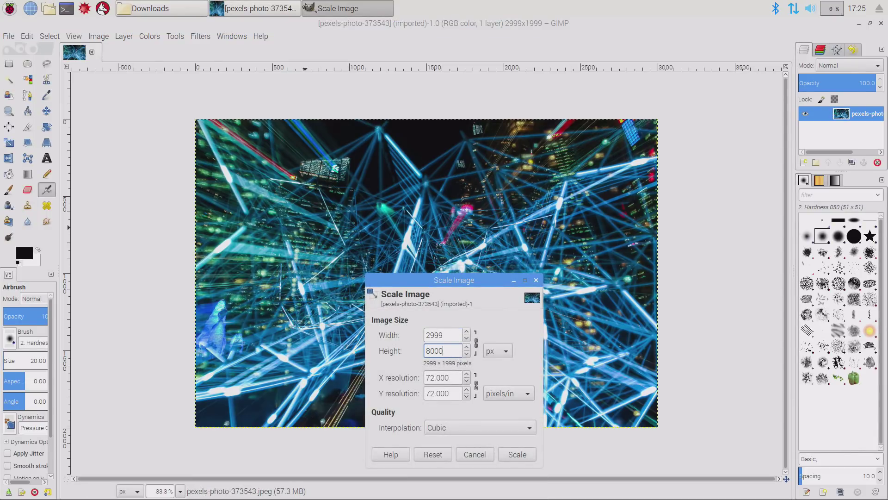
key("Tab")
left_click(522, 454)
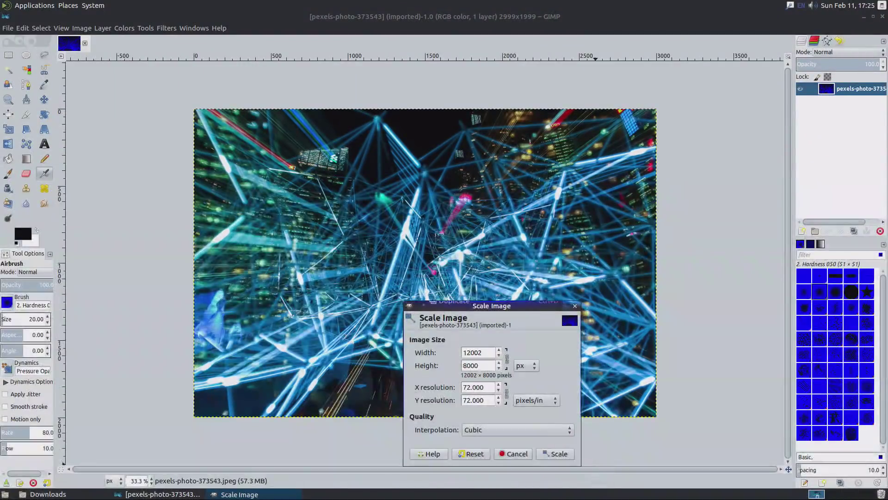
left_click(566, 457)
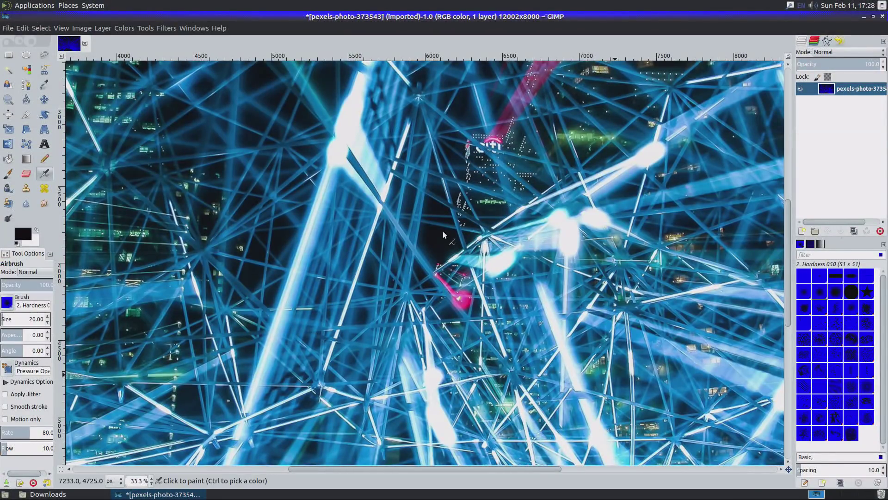
right_click(415, 211)
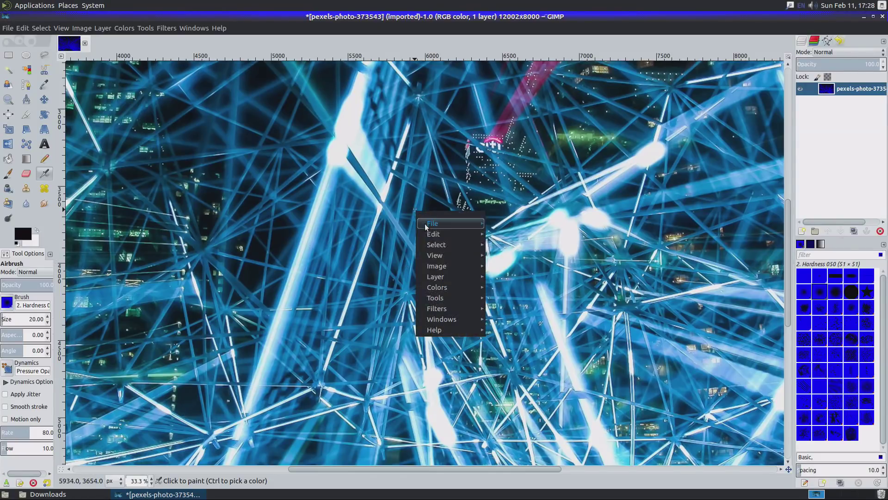
mouse_move(451, 269)
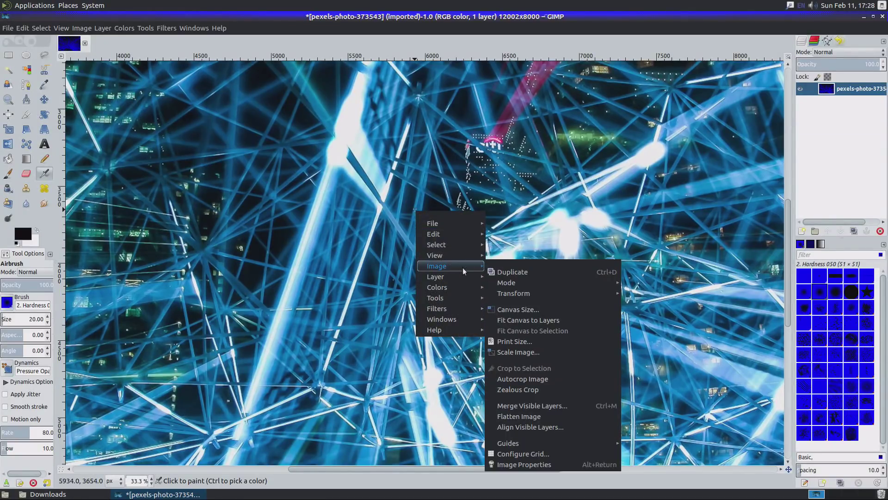
mouse_move(452, 307)
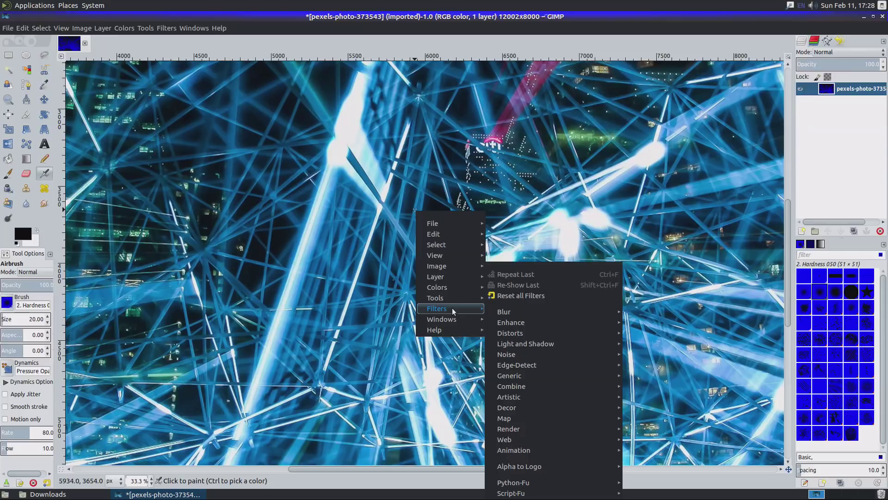
mouse_move(521, 313)
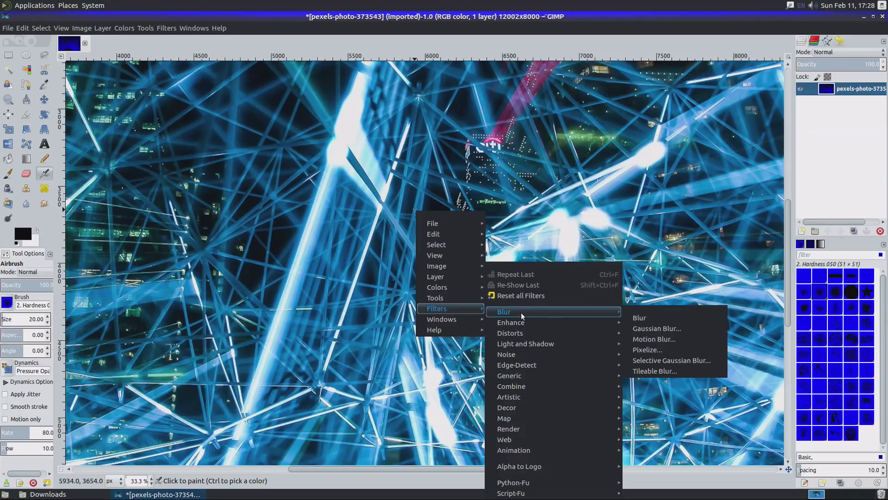
left_click(654, 328)
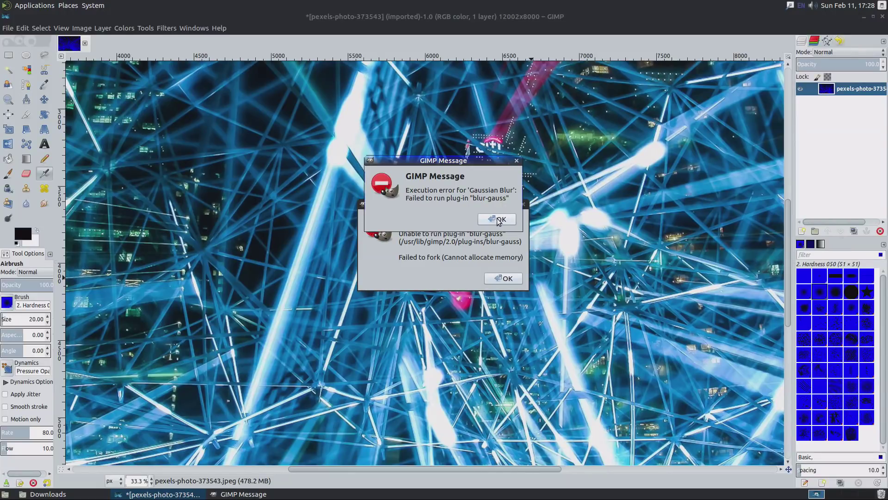
left_click(479, 249)
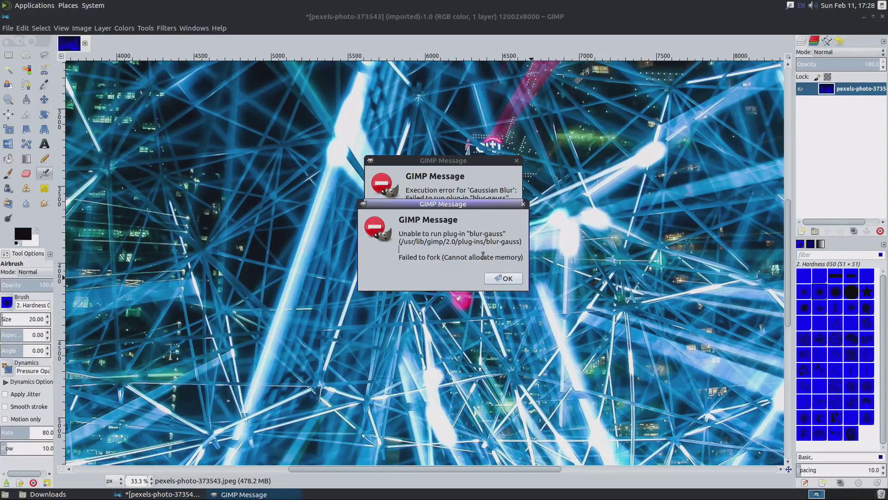
left_click(511, 281)
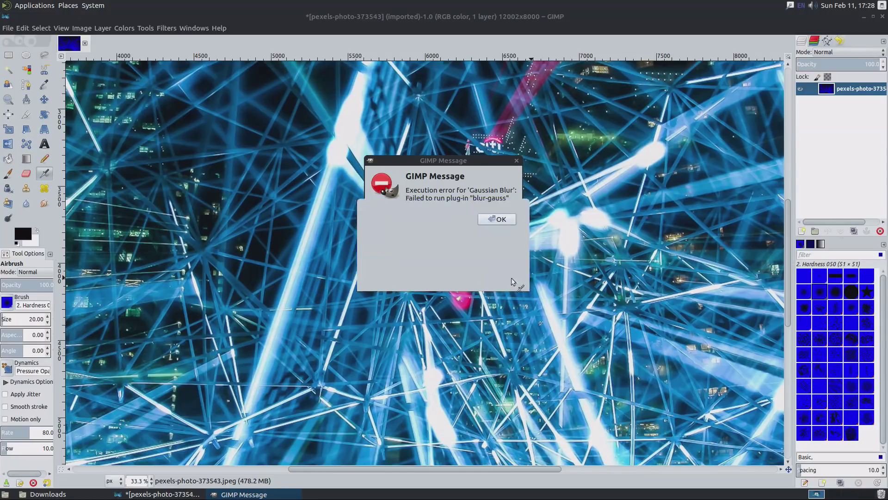
left_click(499, 219)
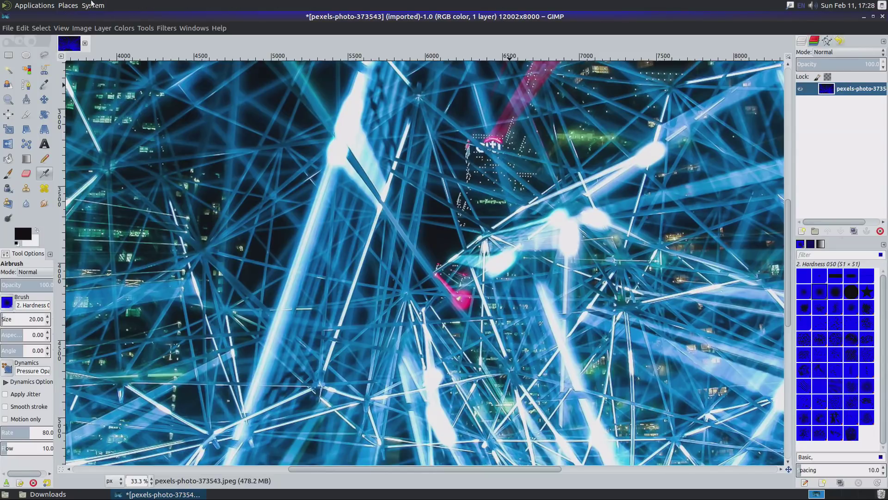
left_click(18, 5)
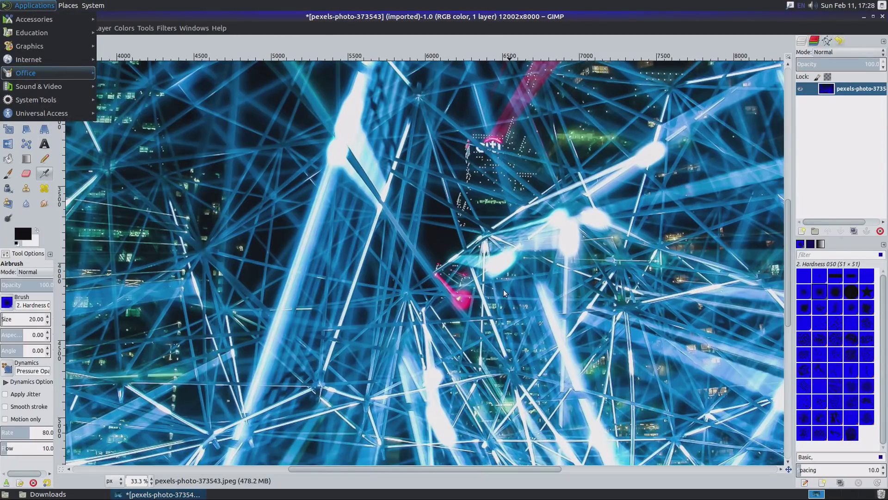
left_click(706, 187)
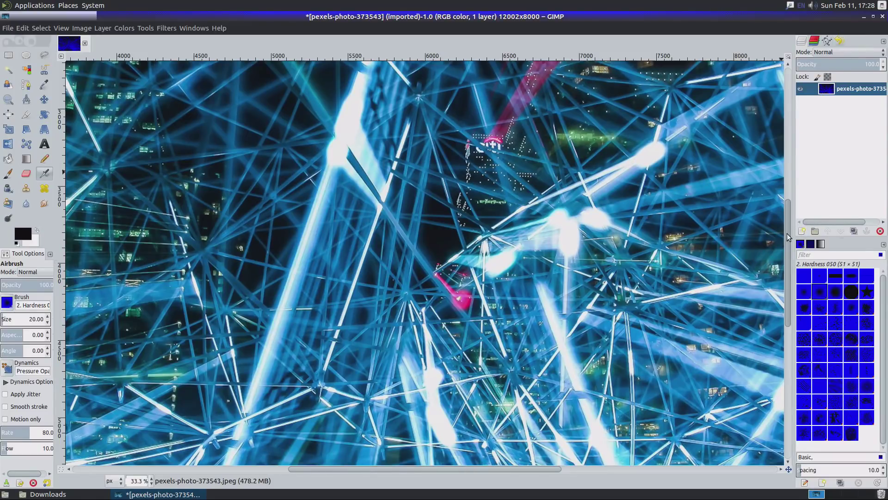
scroll(787, 233, "down", 2)
scroll(787, 233, "down", 10)
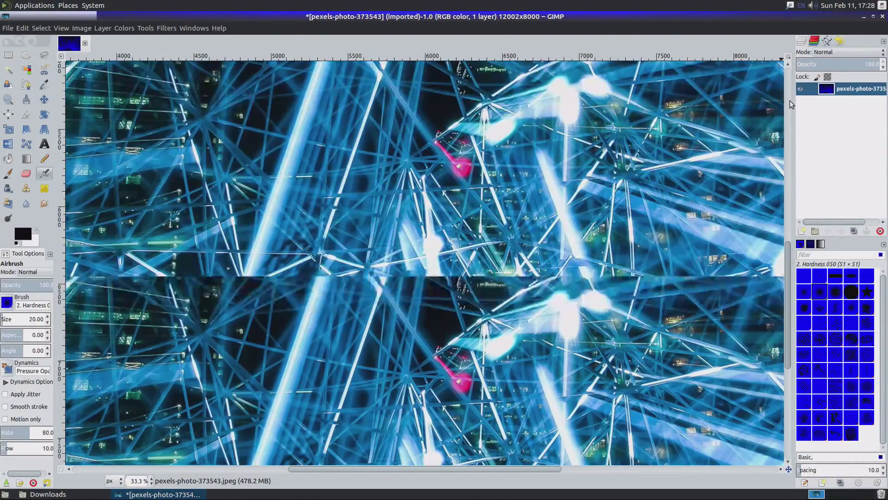
left_click(790, 100)
Try Filters > Blur > Gaussian Blur and dismiss its out-of-memory errors
right_click(548, 209)
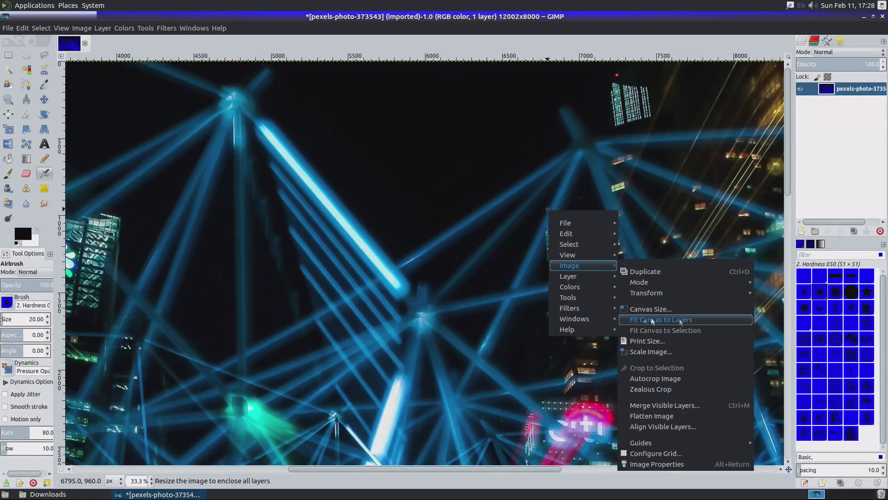
mouse_move(601, 309)
mouse_move(679, 316)
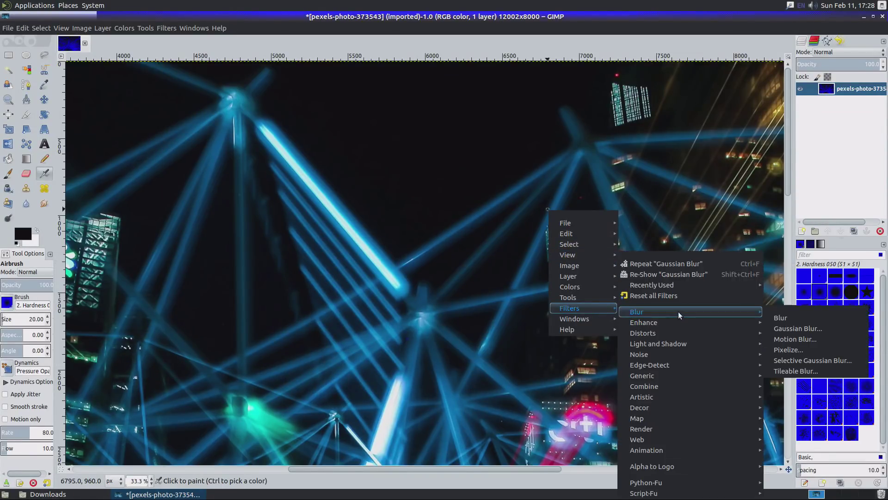
left_click(795, 327)
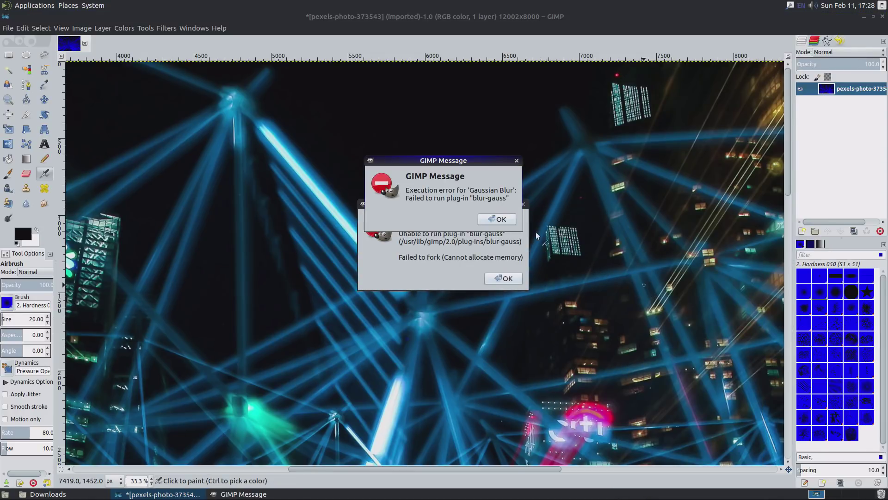
left_click(504, 220)
left_click(508, 279)
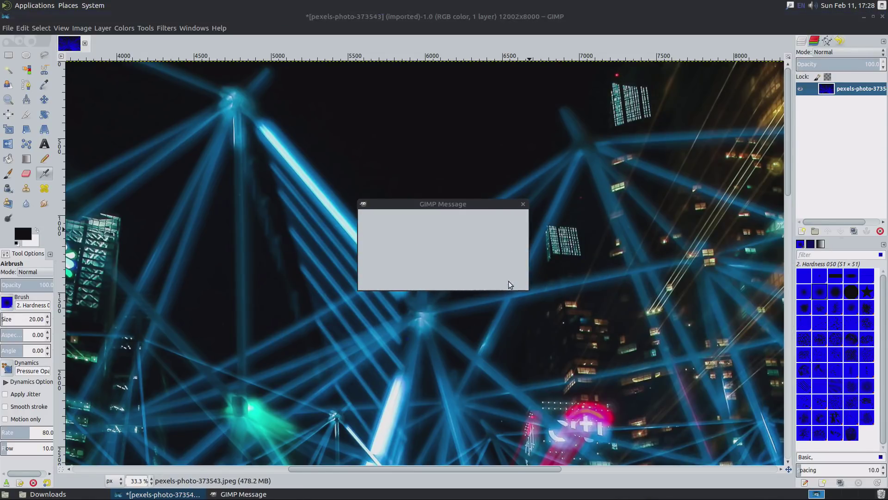
Try the plain Blur filter instead and dismiss its out-of-memory errors
right_click(496, 252)
mouse_move(539, 310)
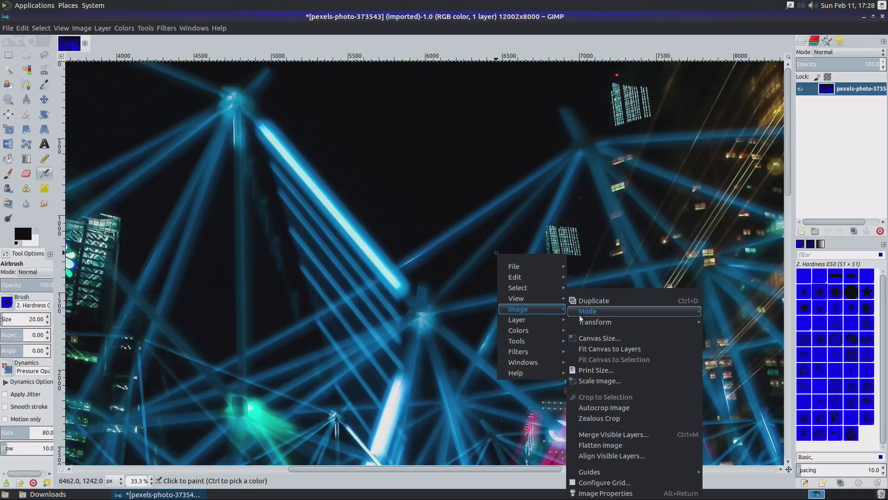
mouse_move(608, 326)
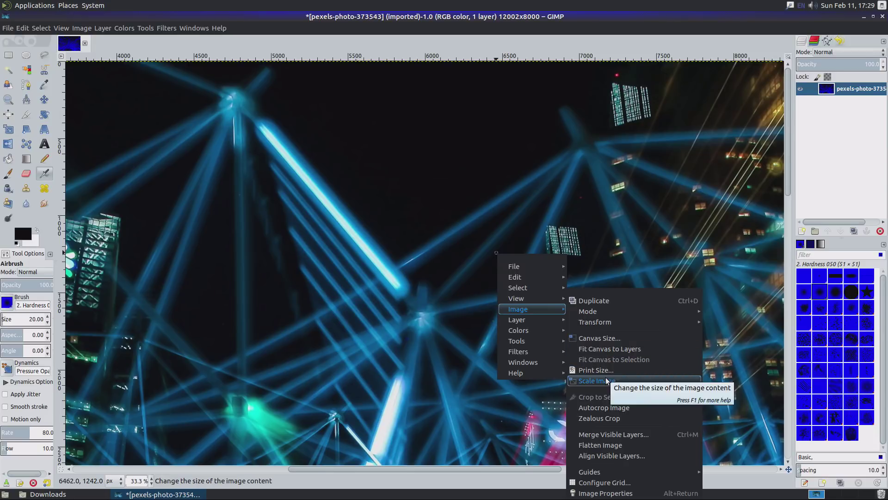
mouse_move(542, 352)
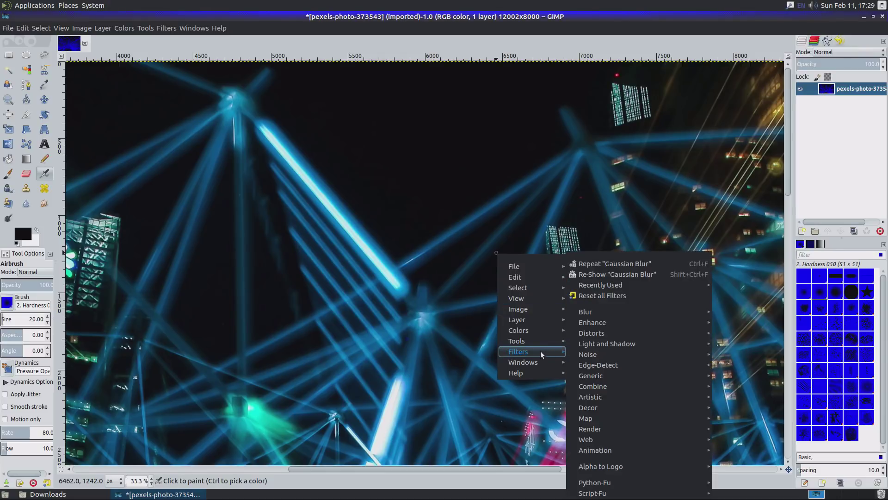
mouse_move(628, 344)
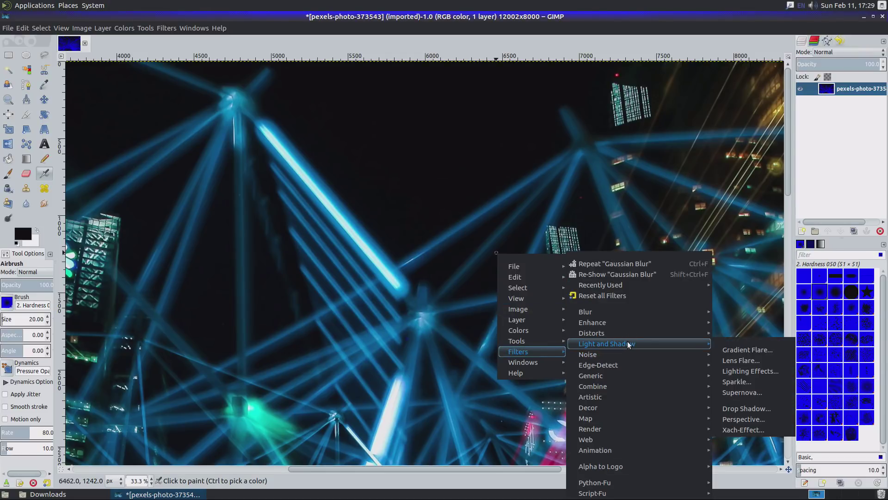
mouse_move(626, 312)
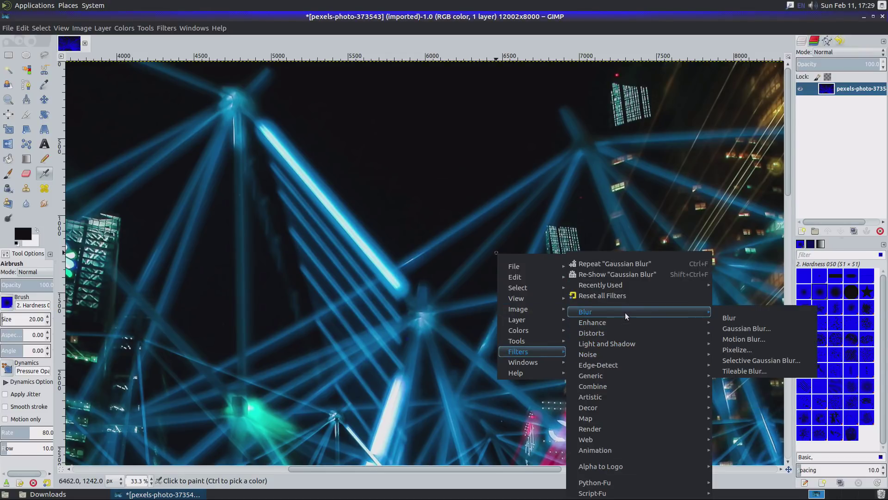
left_click(757, 317)
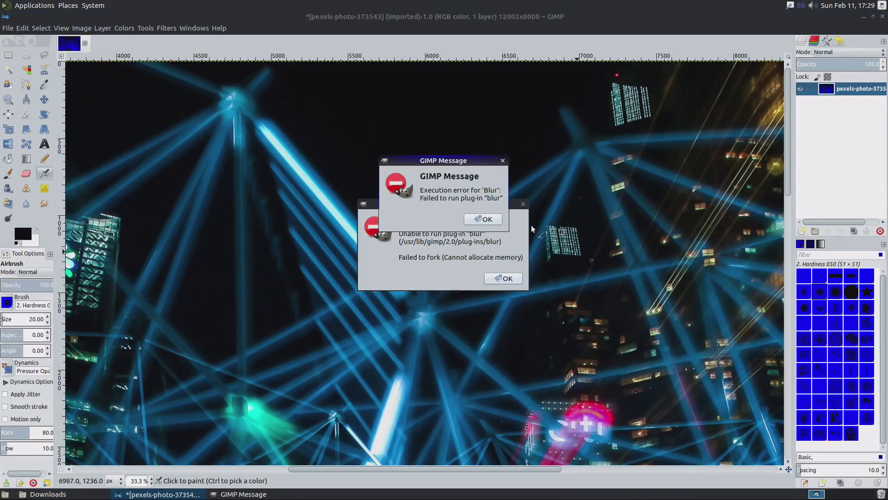
left_click(485, 220)
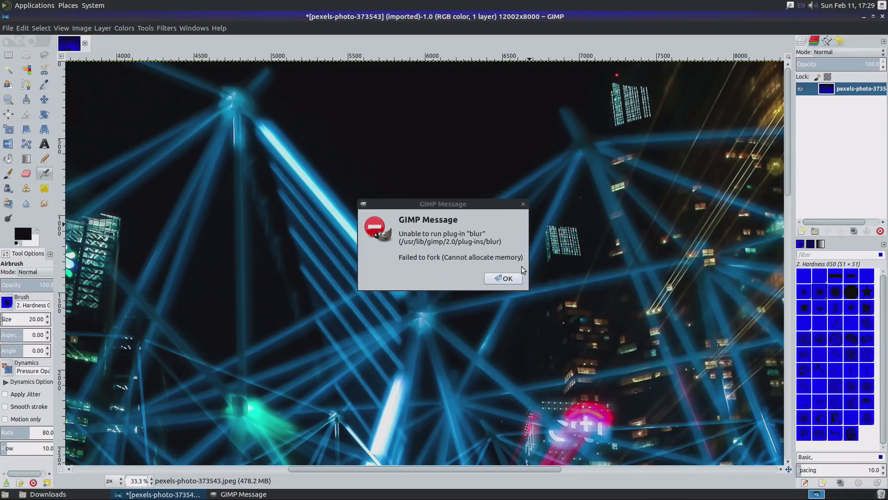
left_click(518, 277)
Open Image > Scale Image for the 12002×8000 photo
right_click(524, 273)
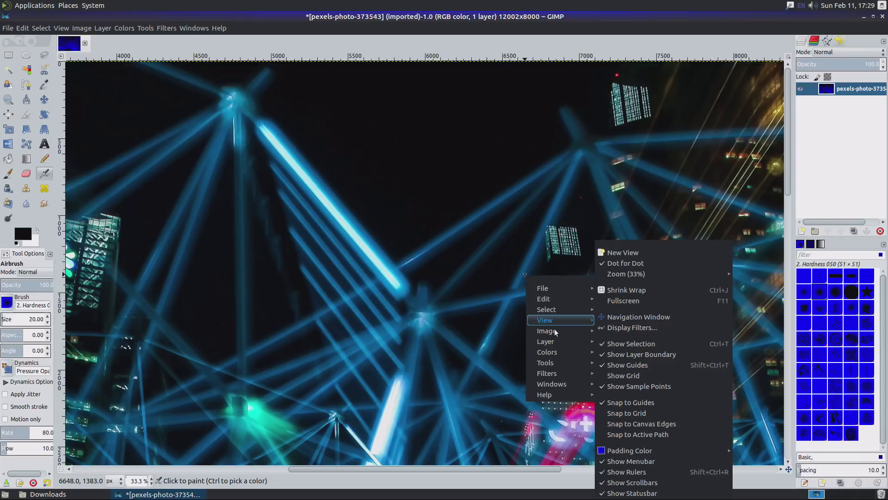
mouse_move(554, 329)
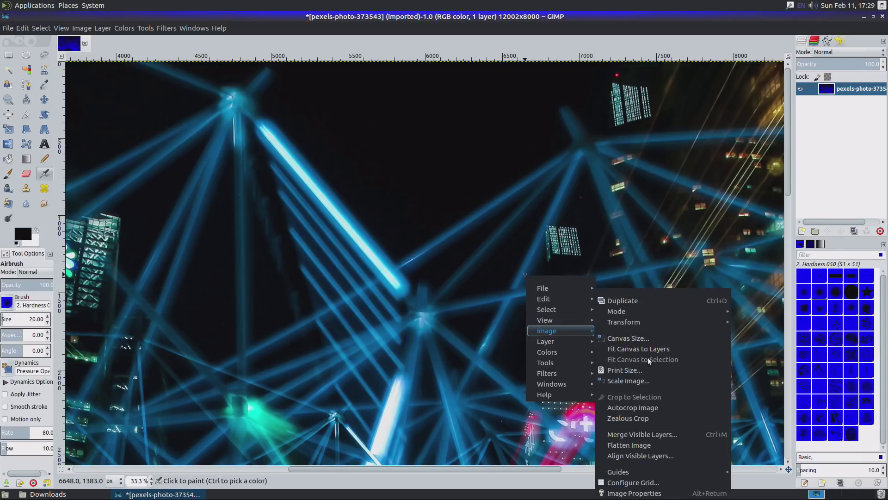
left_click(643, 380)
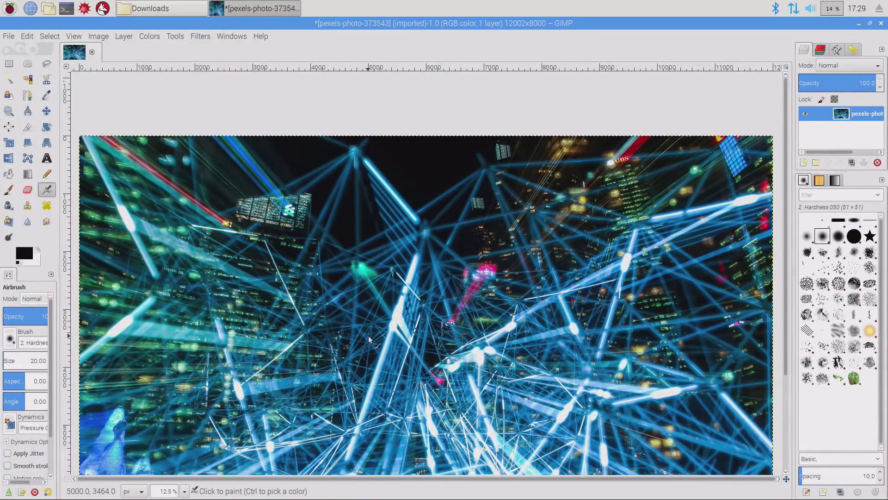
From the Raspberry Pi canvas menu, choose Filters > Blur > Gaussian Blur…
right_click(416, 303)
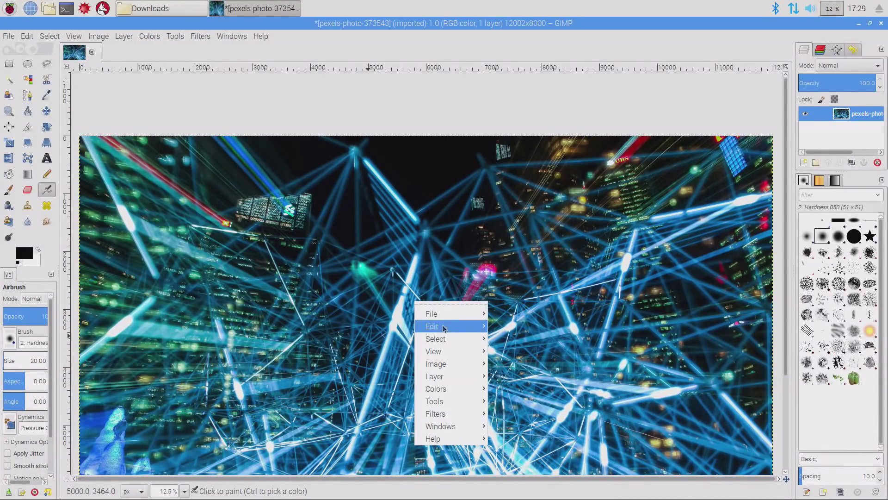
mouse_move(452, 414)
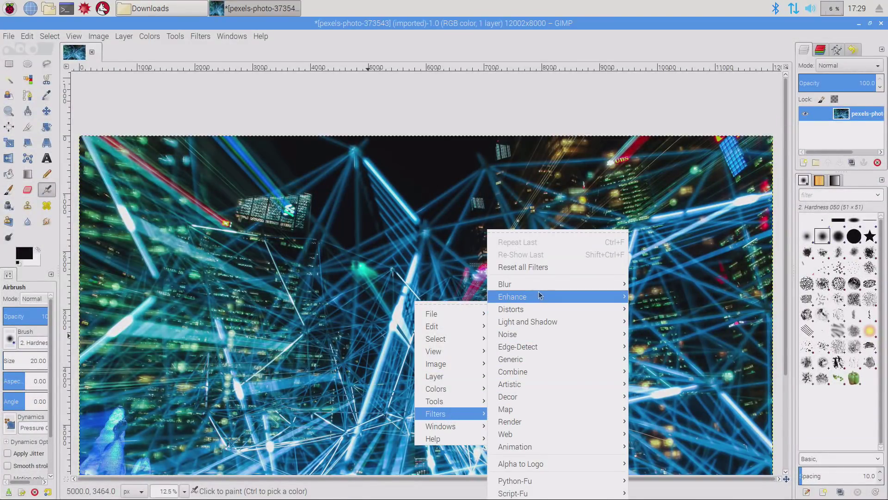
mouse_move(539, 285)
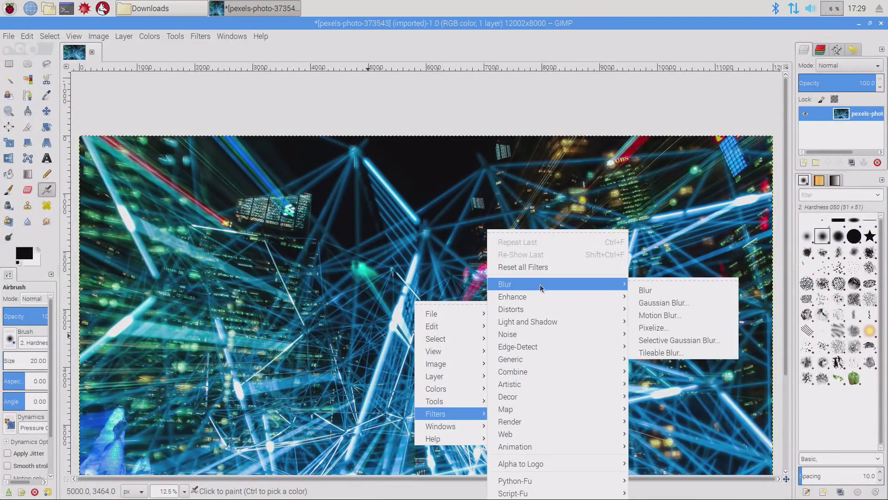
left_click(647, 303)
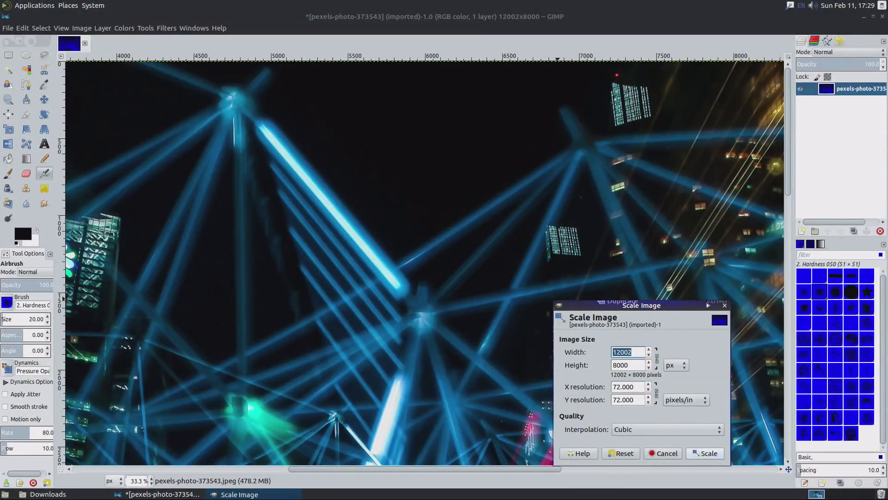
Cancel Scale Image with Escape, then launch MATE System Monitor from System Tools
key("Escape")
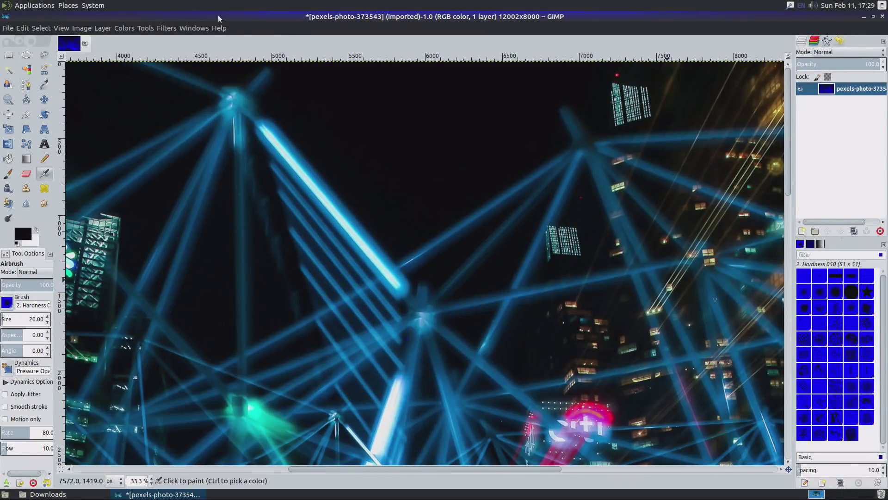
left_click(34, 5)
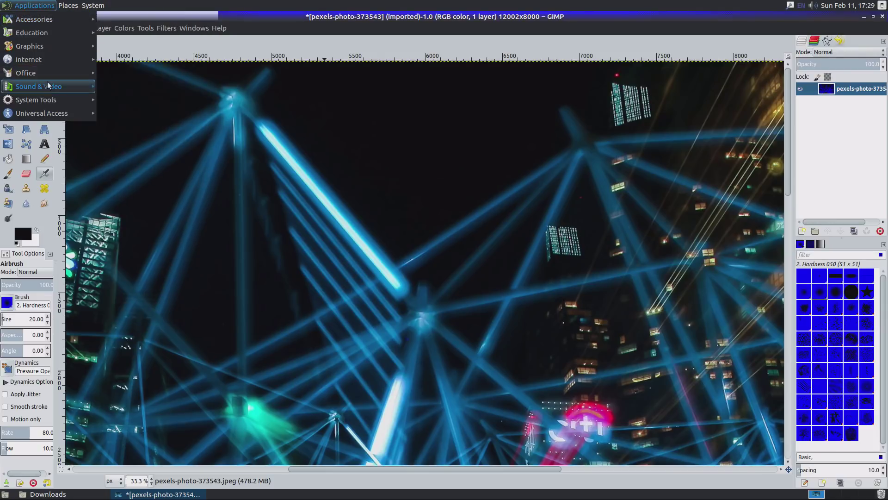
mouse_move(51, 100)
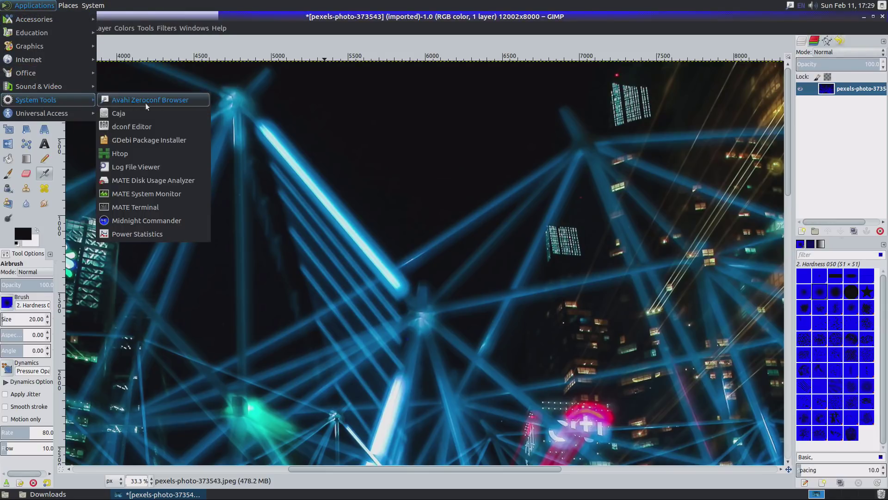
left_click(163, 198)
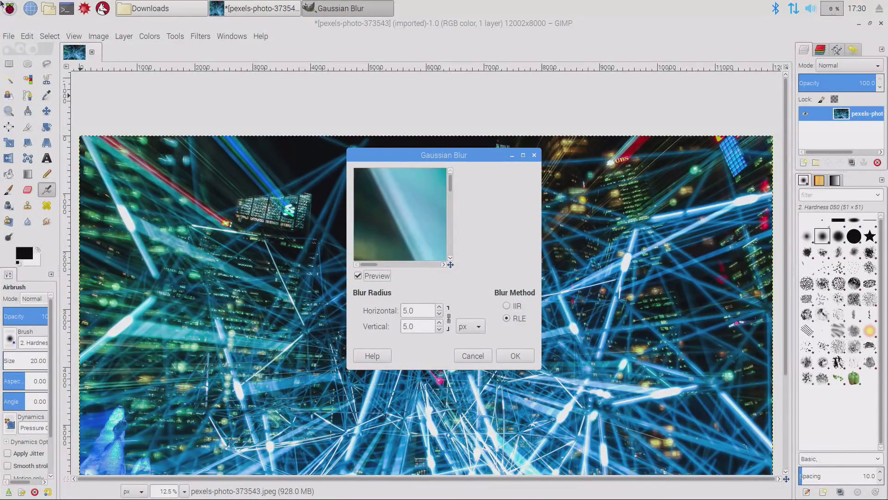
Open a terminal from the Raspberry Pi taskbar and run htop
left_click(10, 8)
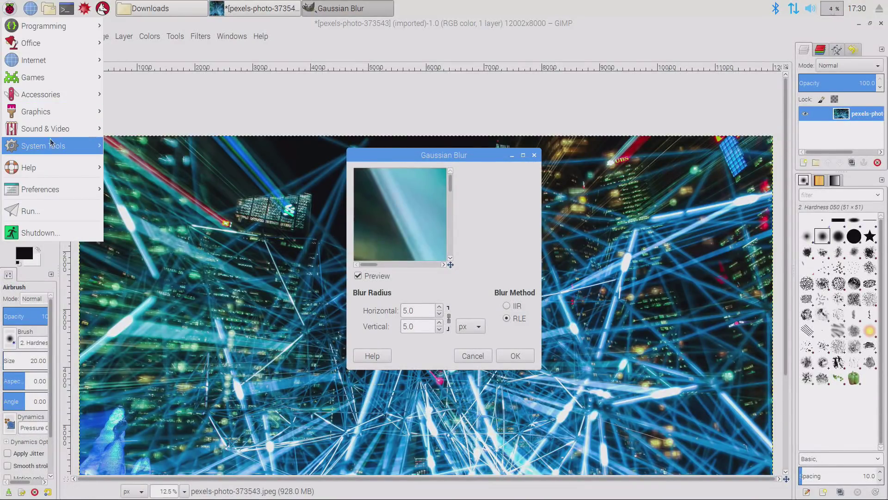
mouse_move(52, 147)
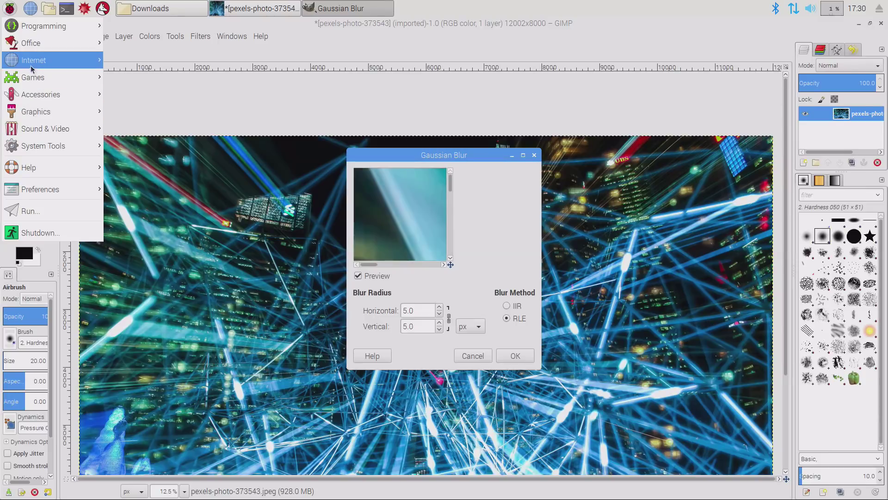
left_click(59, 10)
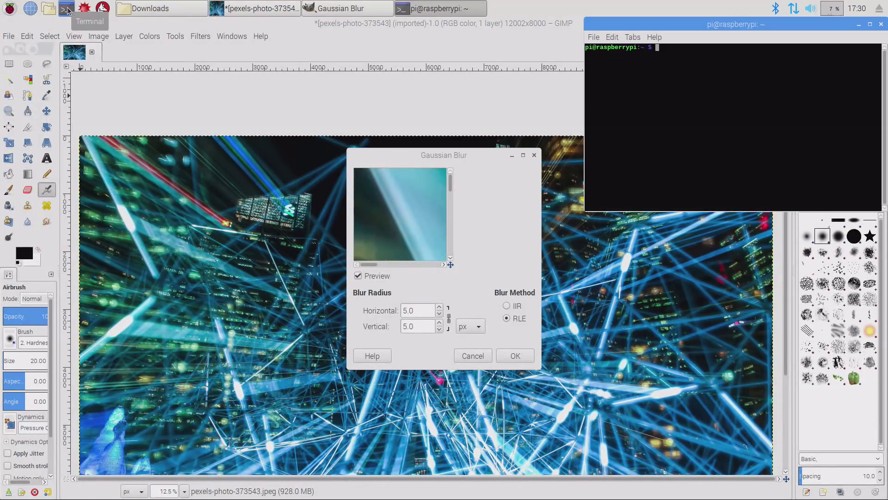
type("htop")
key("Return")
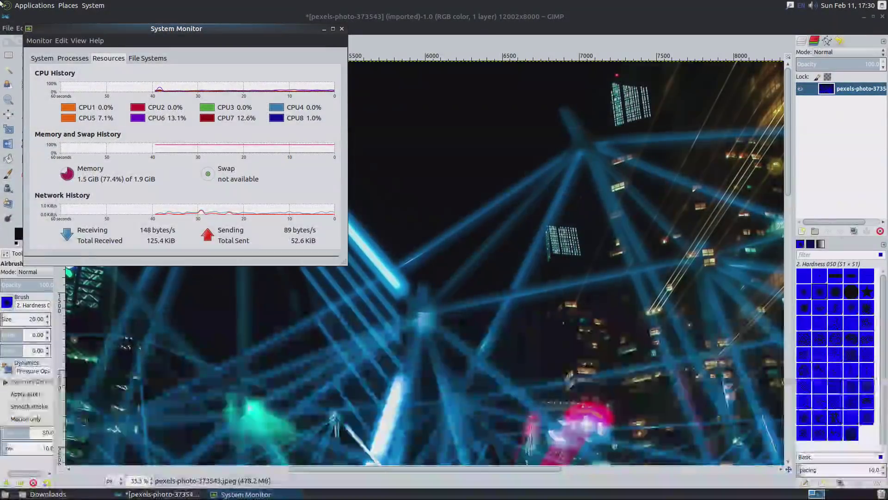
Launch MATE Terminal on the ODROID and run htop to watch processes and memory
left_click(29, 5)
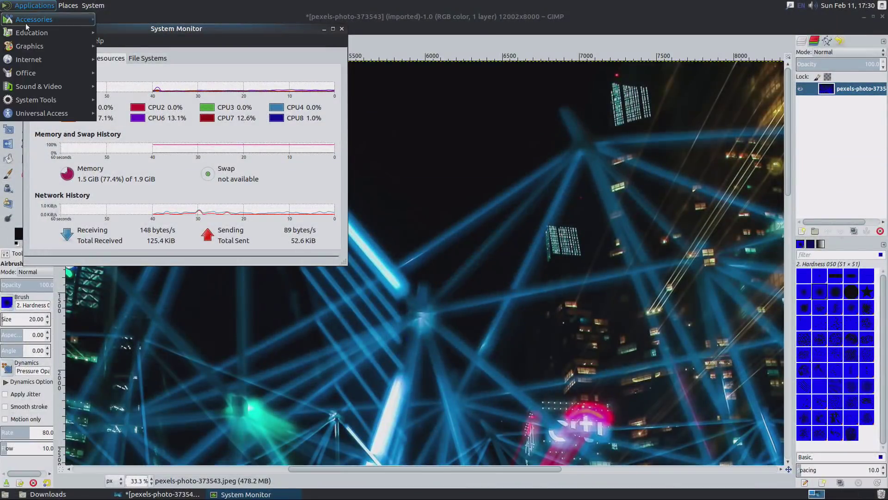
mouse_move(73, 100)
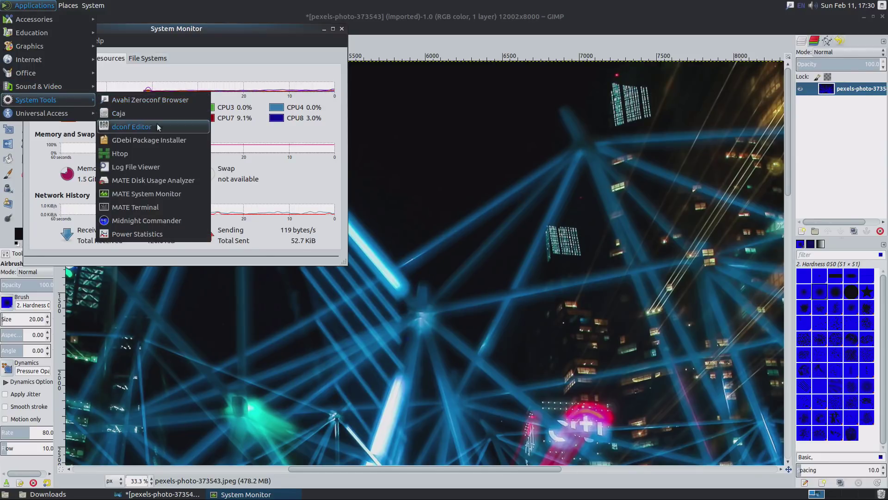
left_click(158, 207)
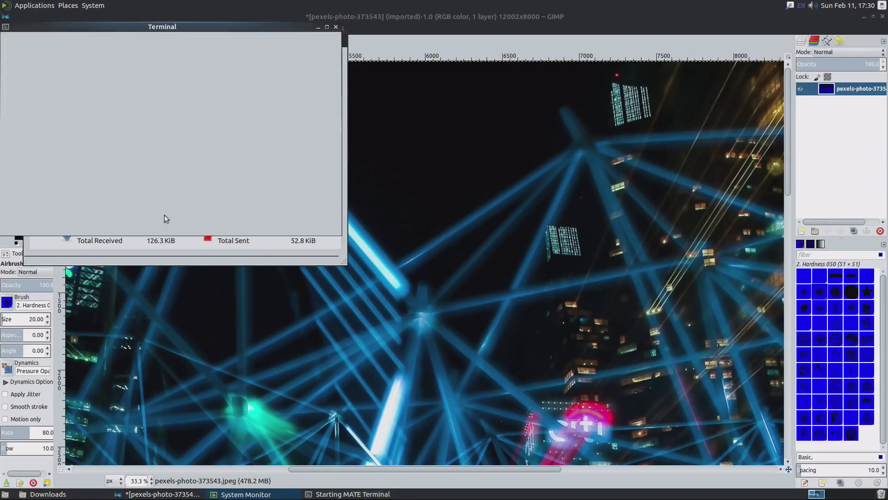
type("htop")
key("Return")
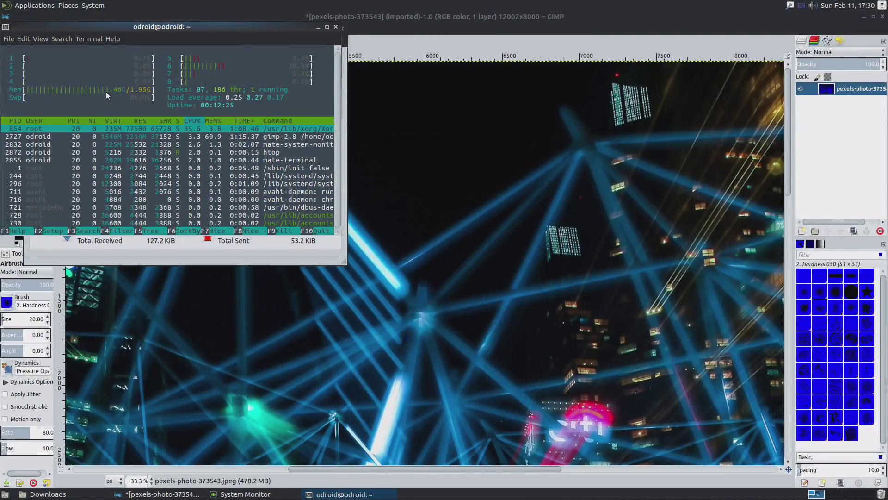
Run Gaussian Blur on the 12002×8000 photo and dismiss both out-of-memory error messages
left_click(388, 38)
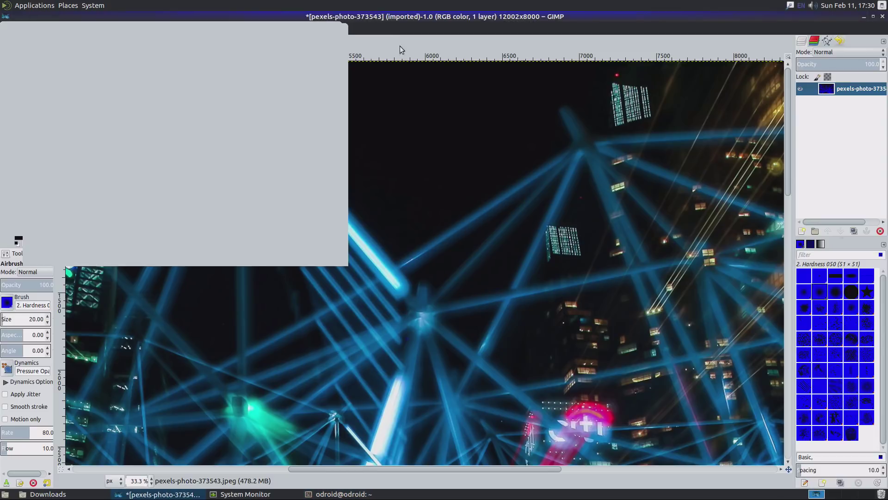
right_click(429, 204)
mouse_move(475, 270)
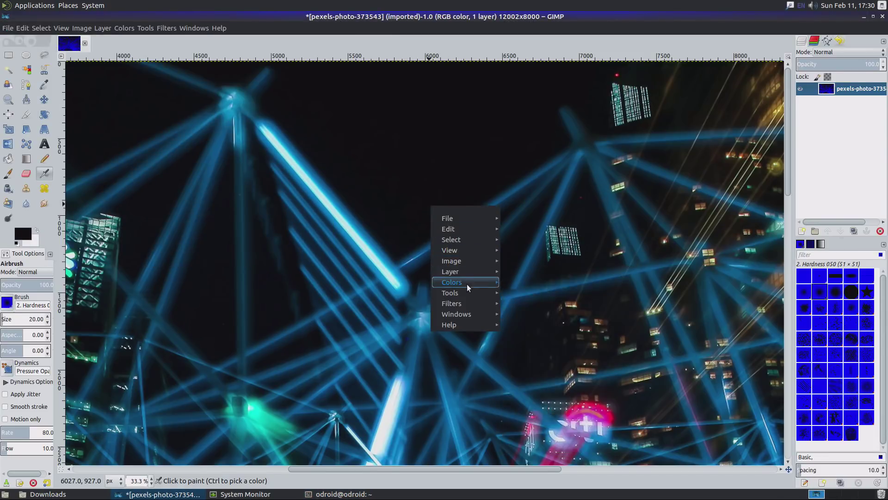
mouse_move(486, 303)
mouse_move(535, 312)
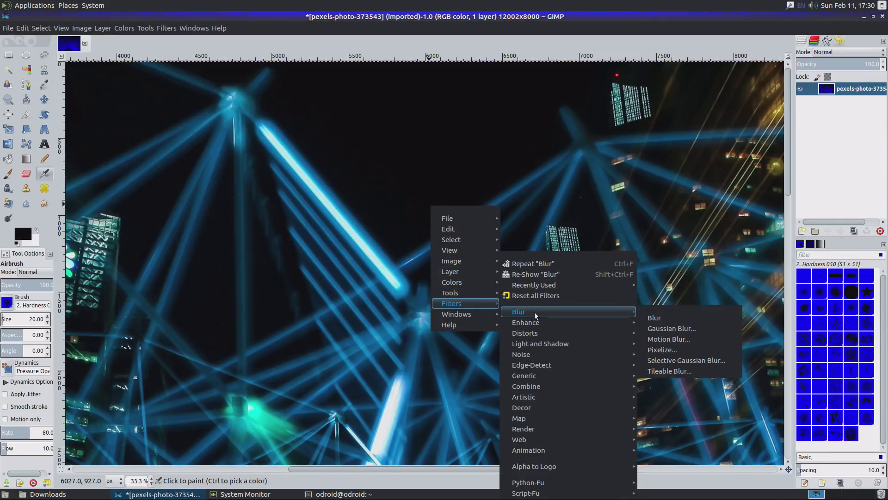
left_click(680, 329)
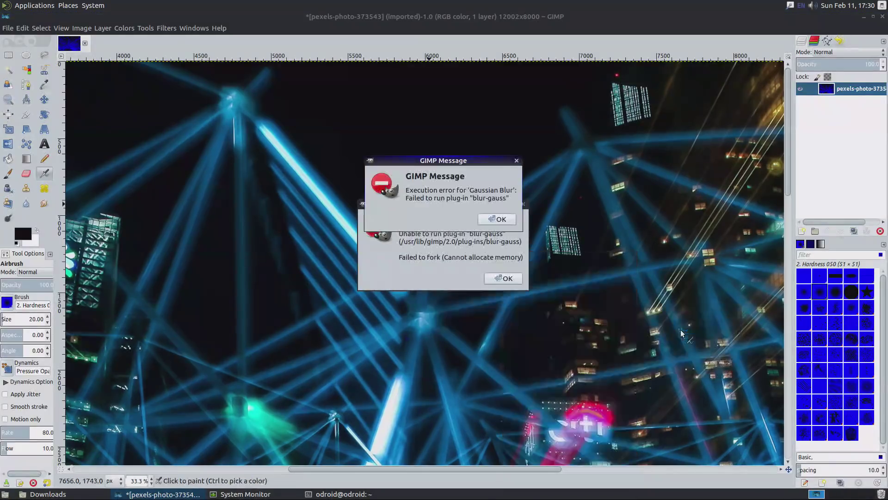
left_click(504, 222)
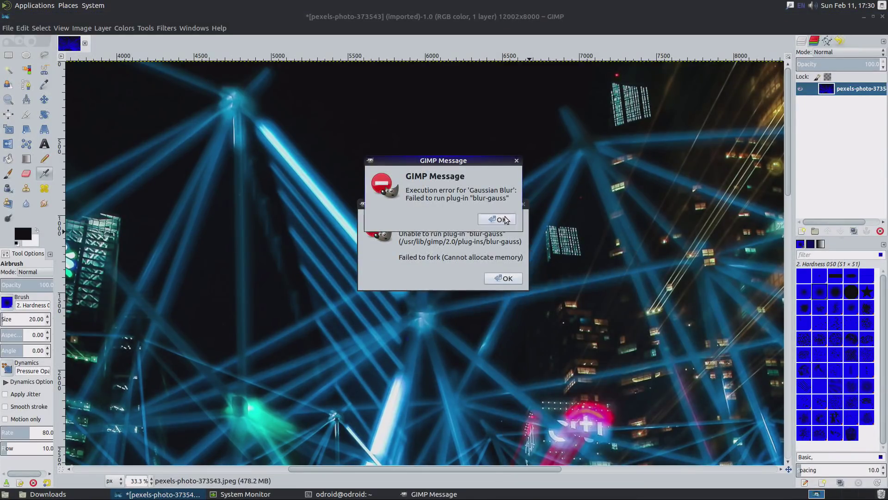
left_click(507, 279)
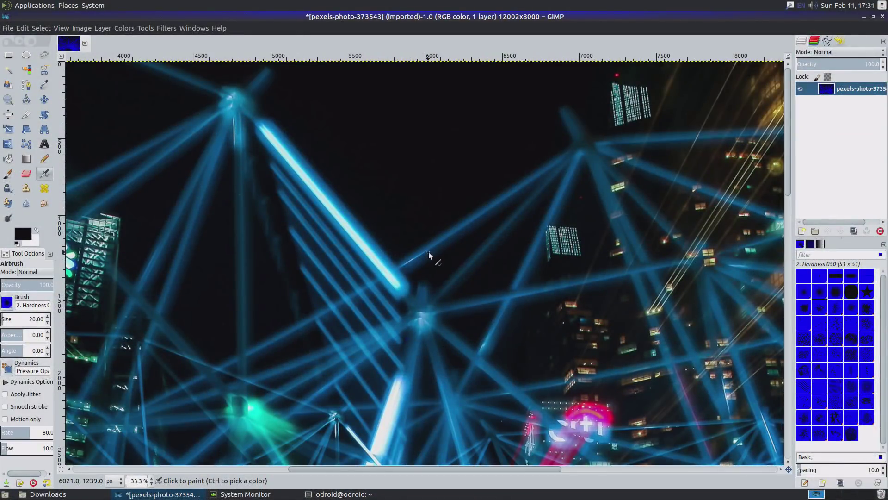
right_click(429, 251)
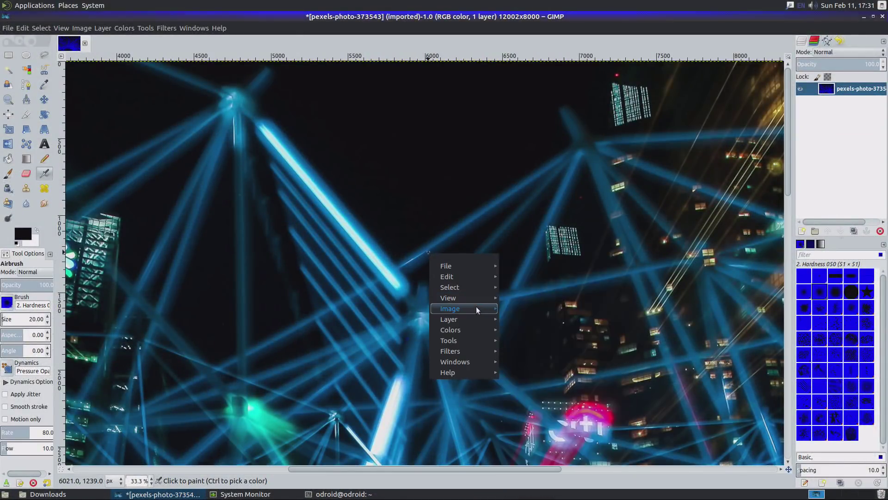
mouse_move(474, 308)
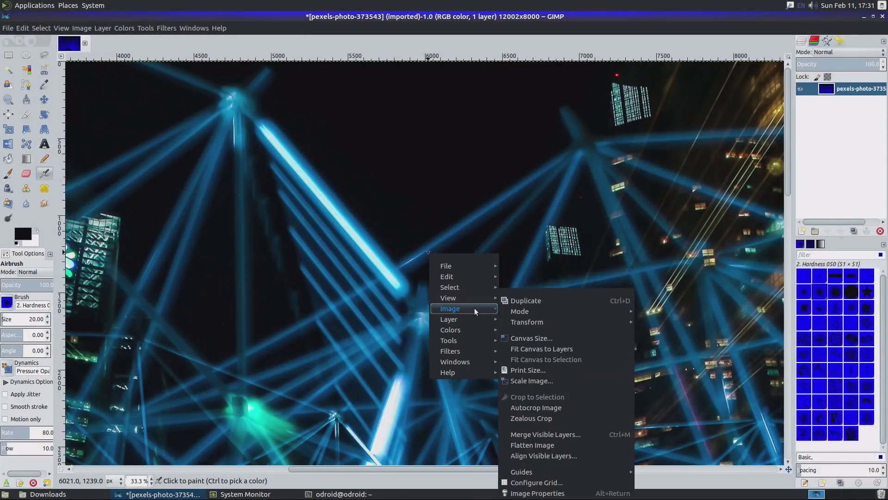
left_click(488, 41)
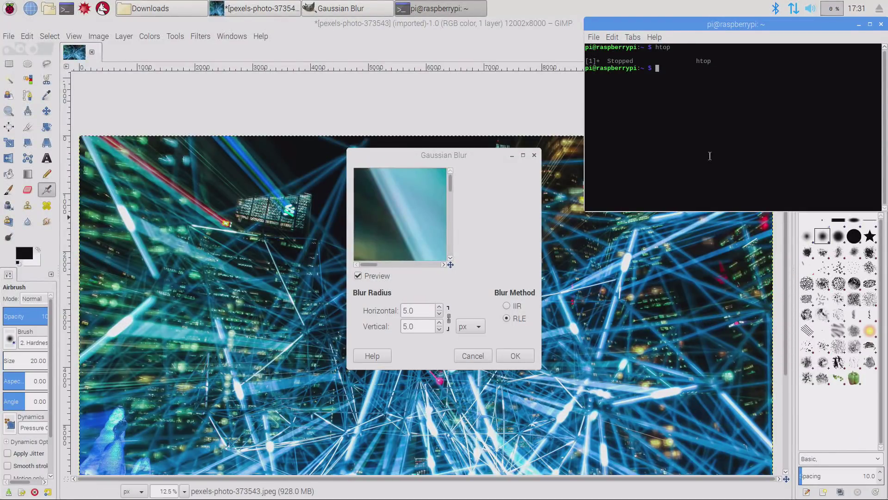
Close the Gaussian Blur dialog without applying it and refocus the image window
left_click(519, 217)
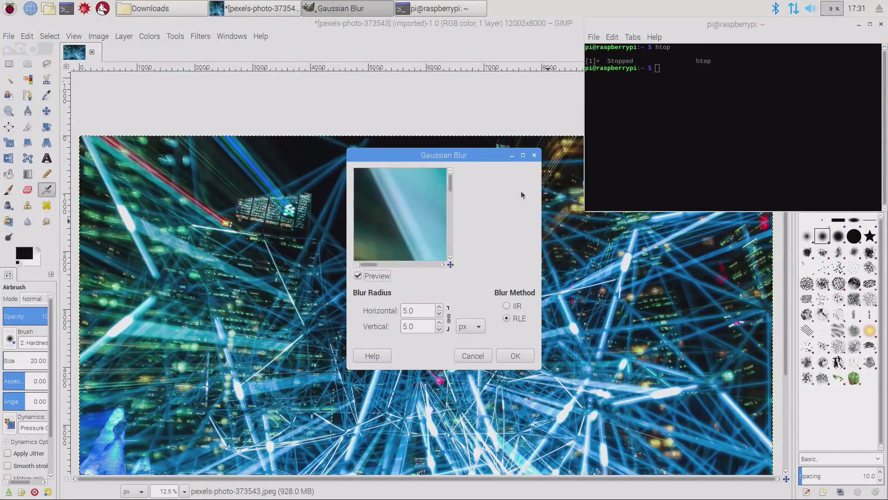
left_click(534, 155)
left_click(532, 98)
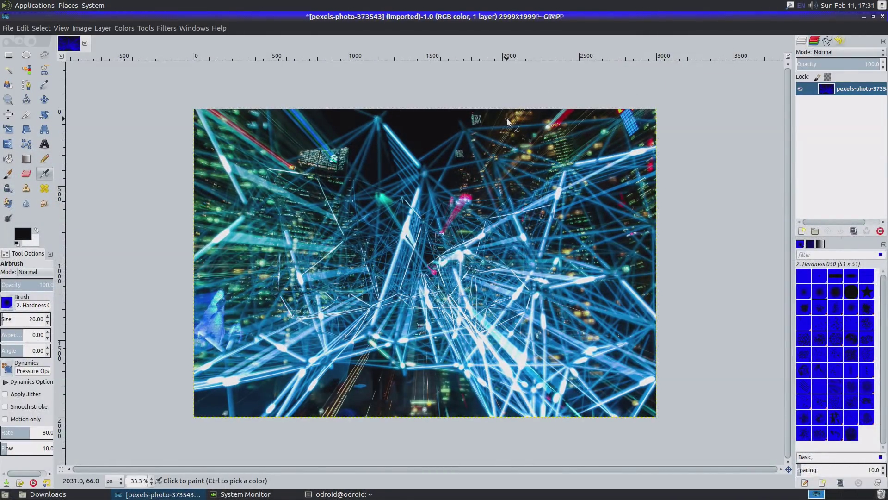
Repeat the last Gaussian blur on the 2999×1999 photo, undo it, and view at 100% zoom
right_click(399, 168)
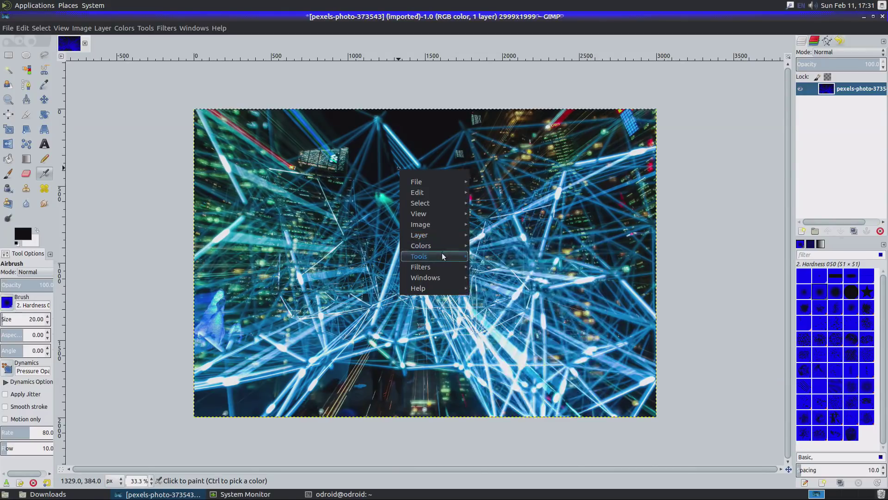
mouse_move(437, 267)
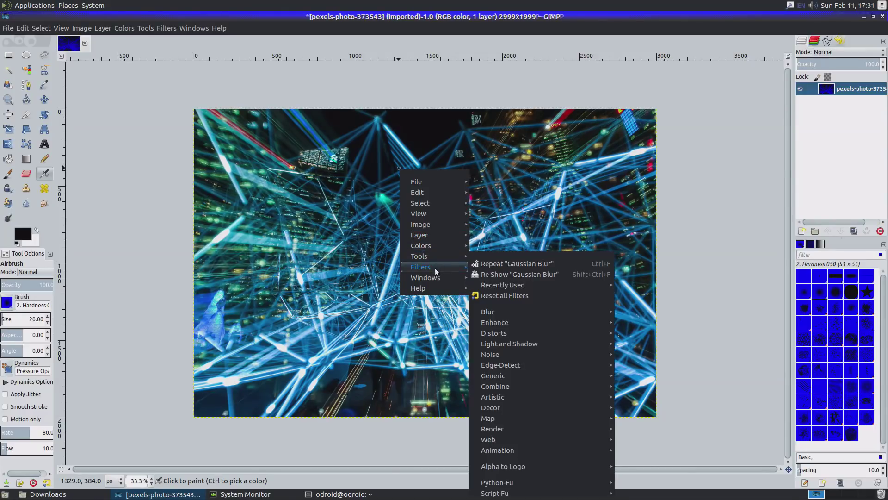
left_click(503, 264)
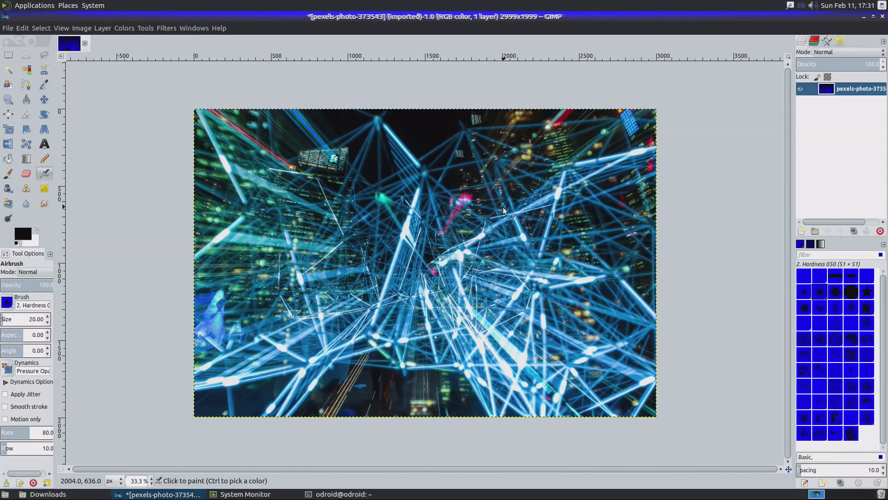
key("ctrl+z")
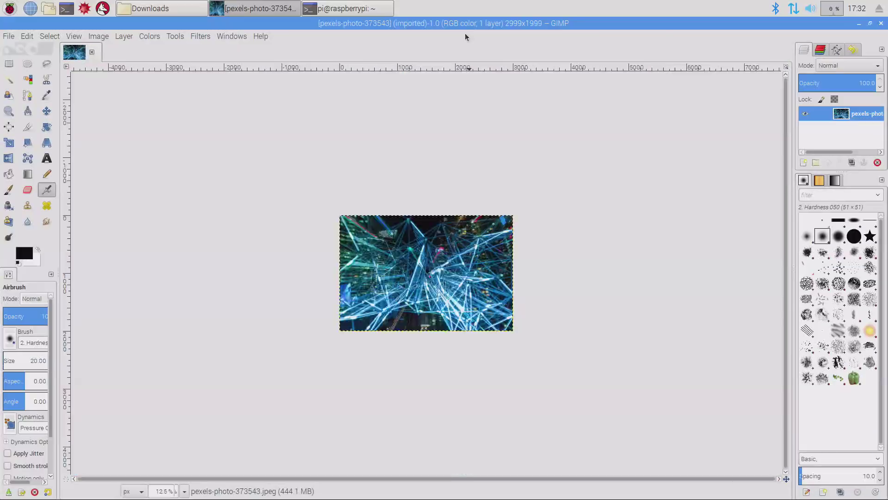
key("1")
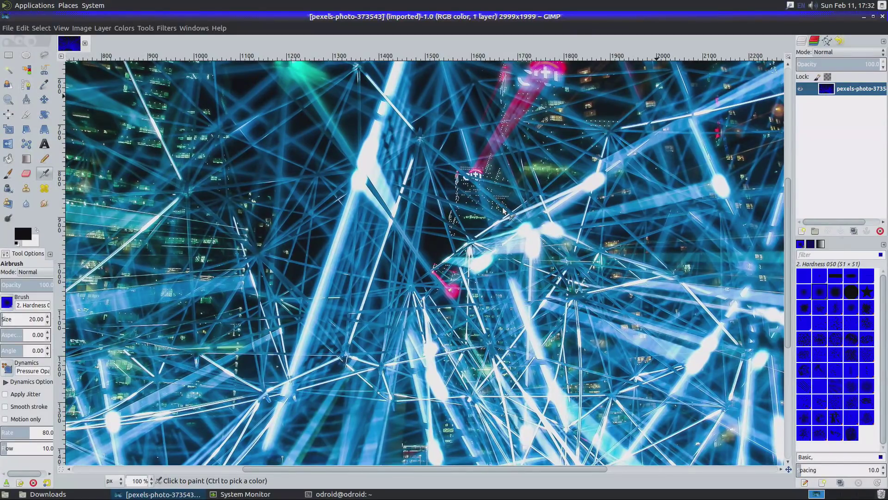
Open Gaussian Blur and enter a 20 px radius for both horizontal and vertical
right_click(608, 237)
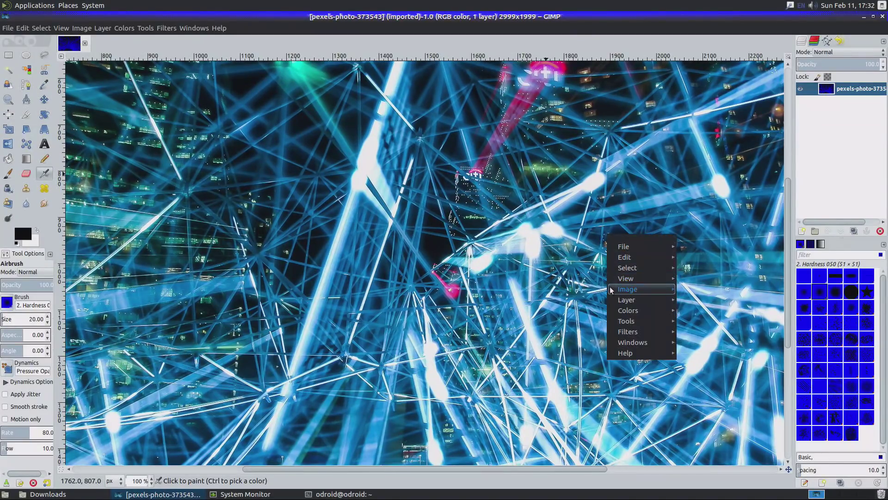
mouse_move(630, 333)
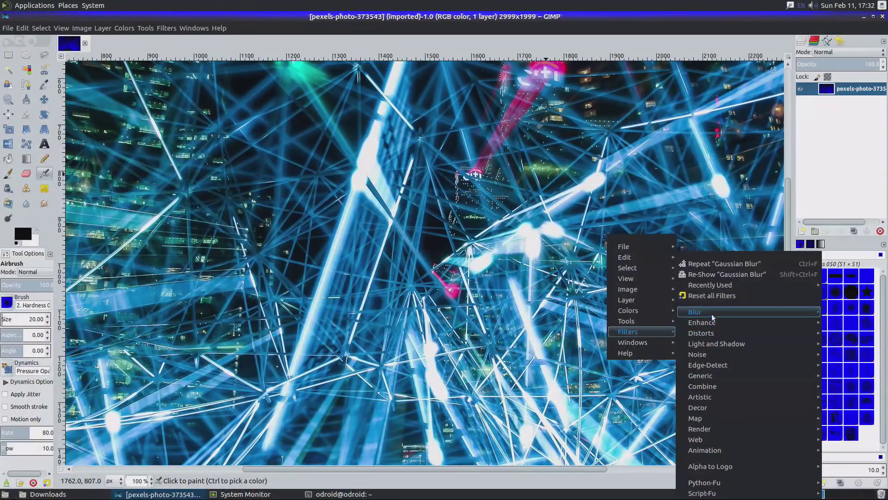
mouse_move(712, 311)
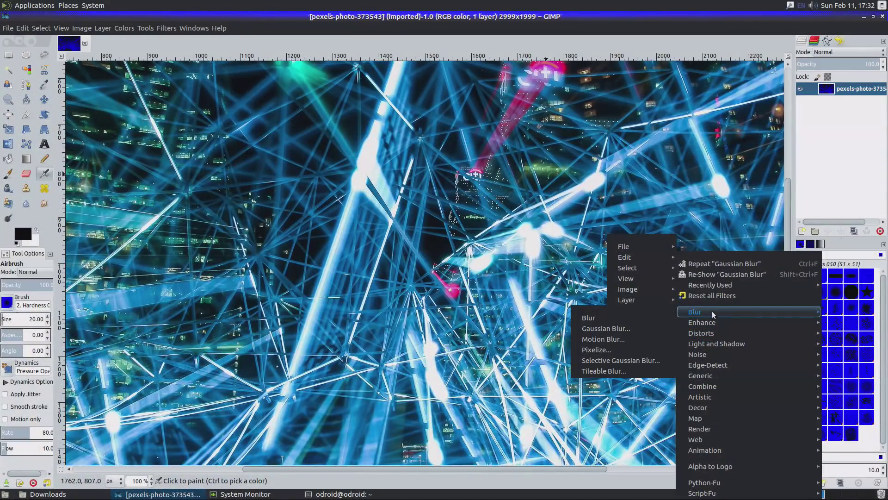
left_click(647, 328)
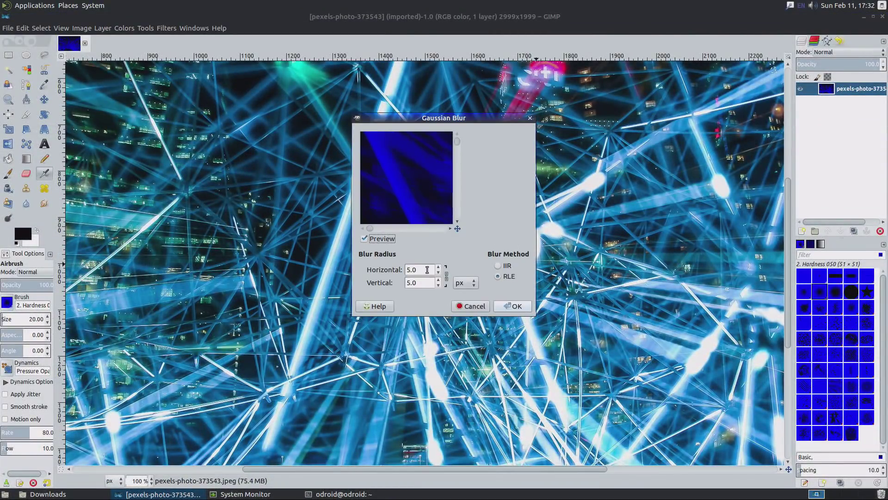
double_click(427, 270)
type("20")
key("Return")
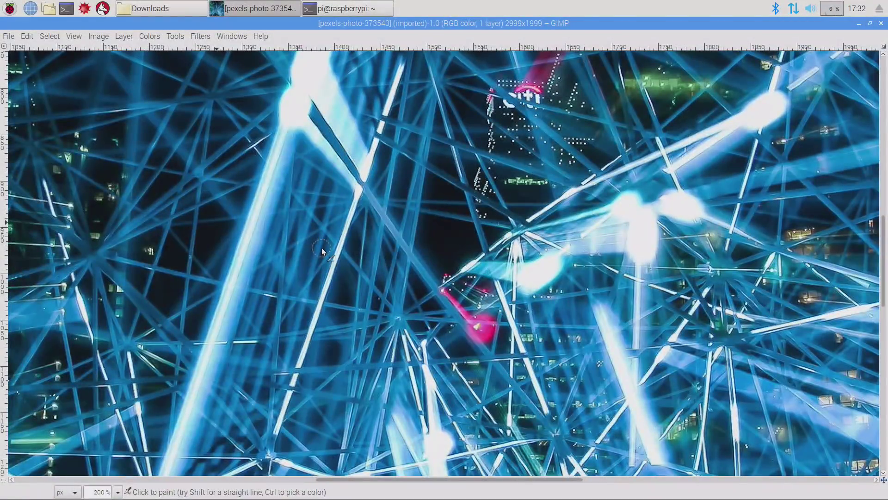
key("1")
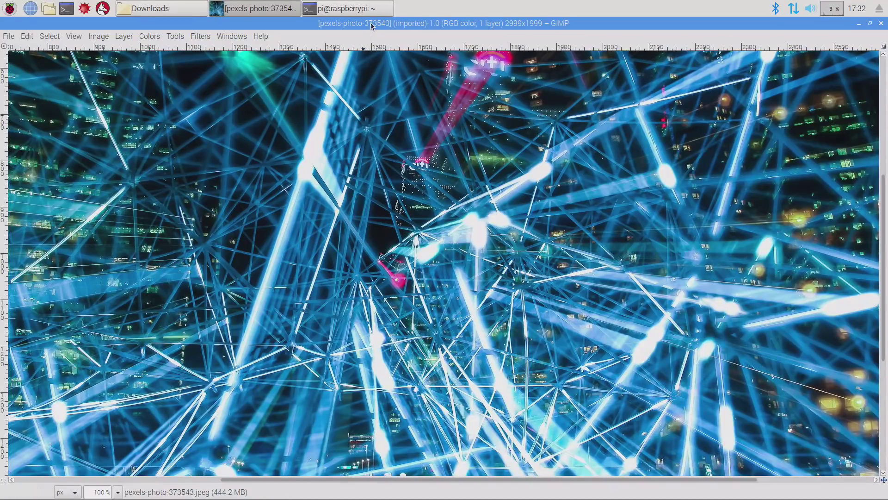
left_click(224, 36)
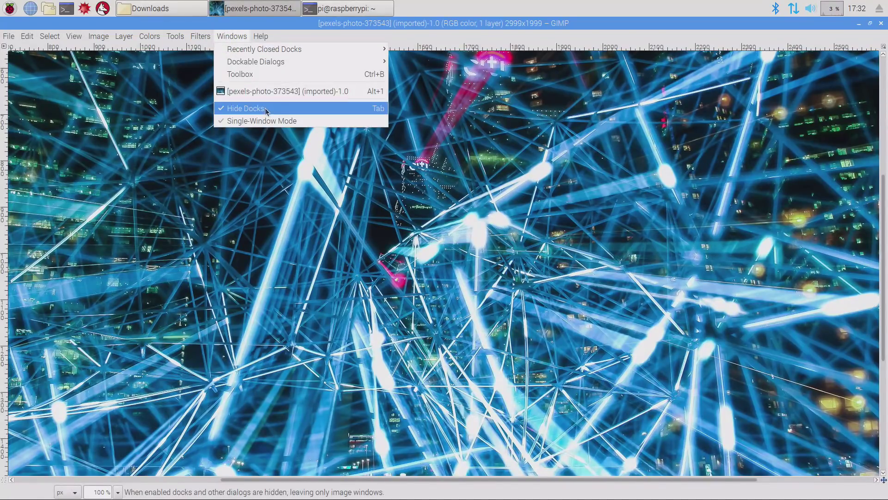
mouse_move(293, 64)
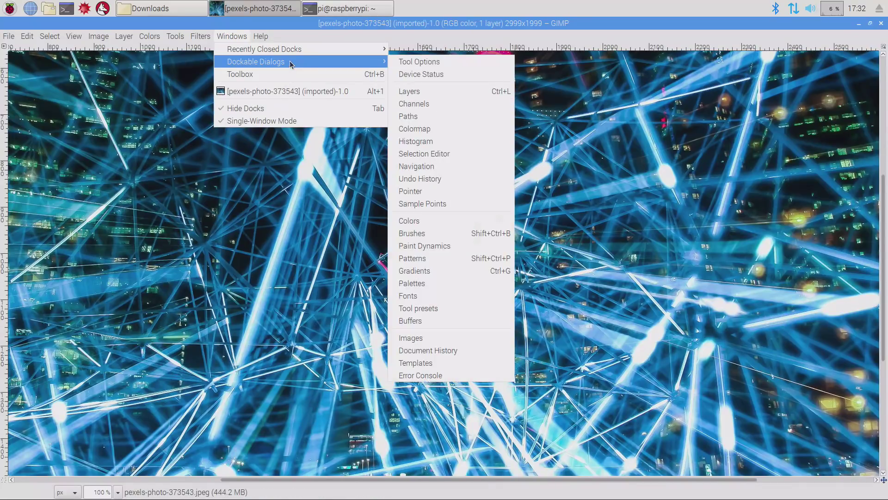
left_click(442, 93)
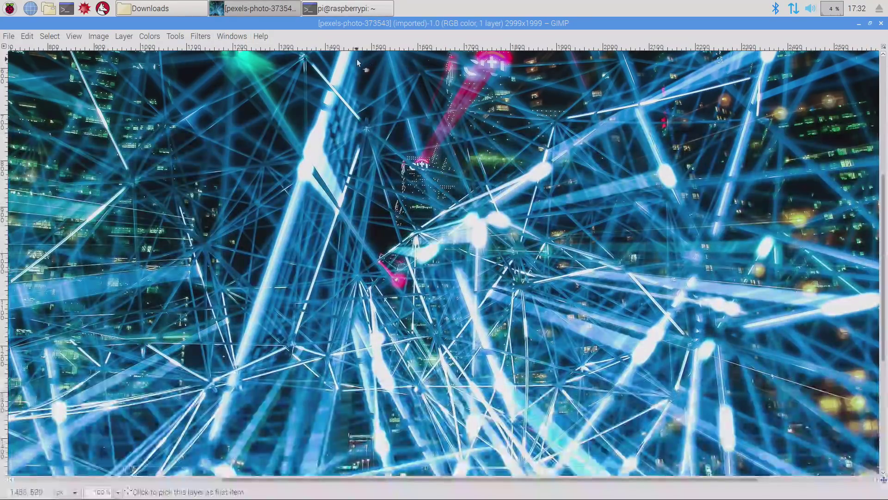
left_click(232, 36)
mouse_move(260, 36)
left_click(446, 103)
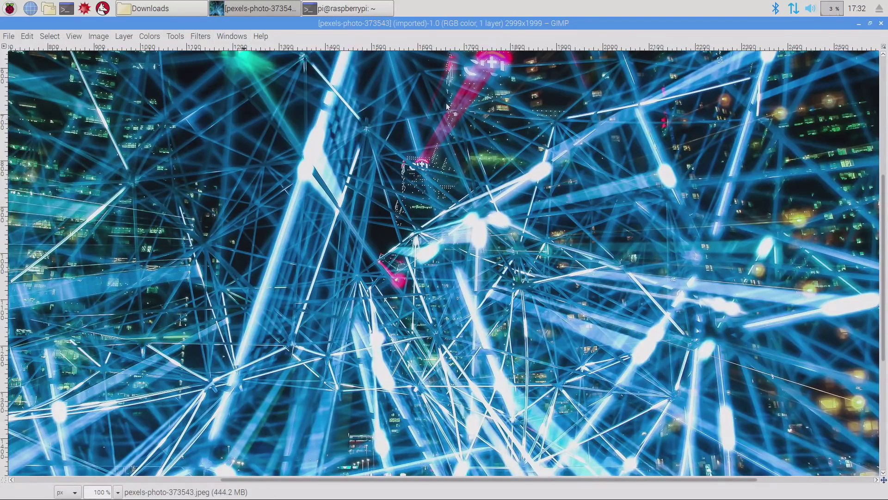
key("2")
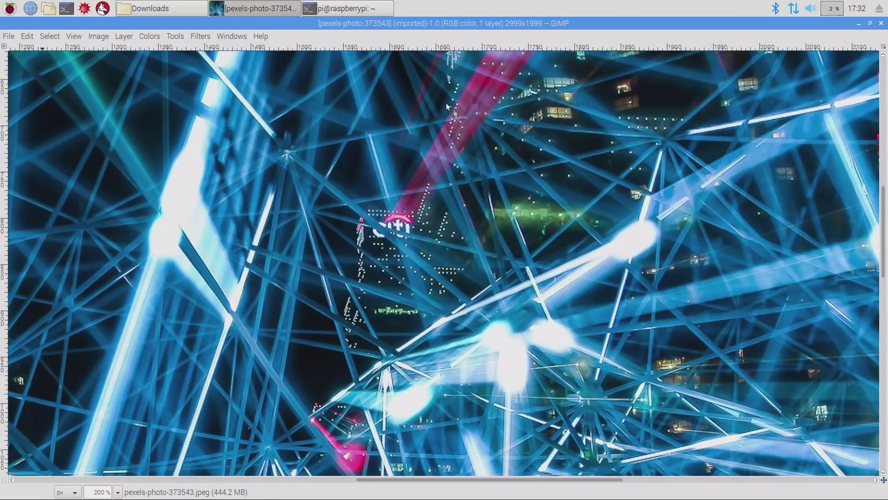
key("1")
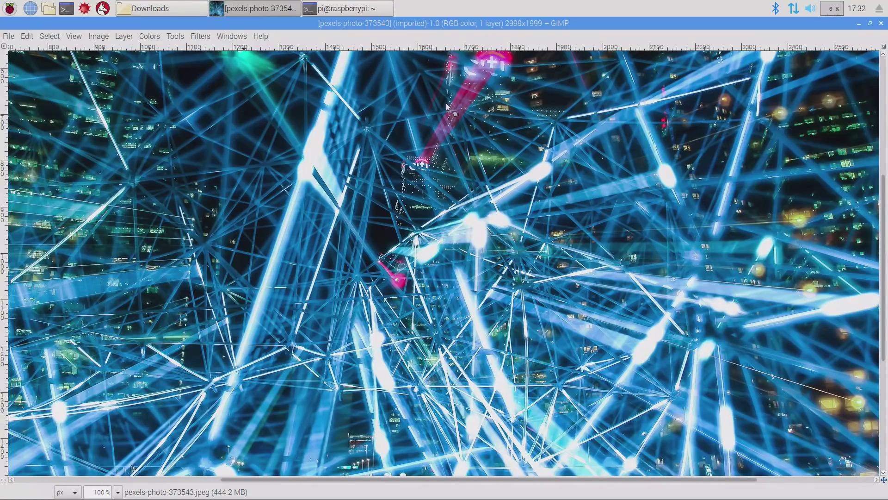
Open Gaussian Blur again and set the radius to 20.0 × 20.0 px
right_click(326, 94)
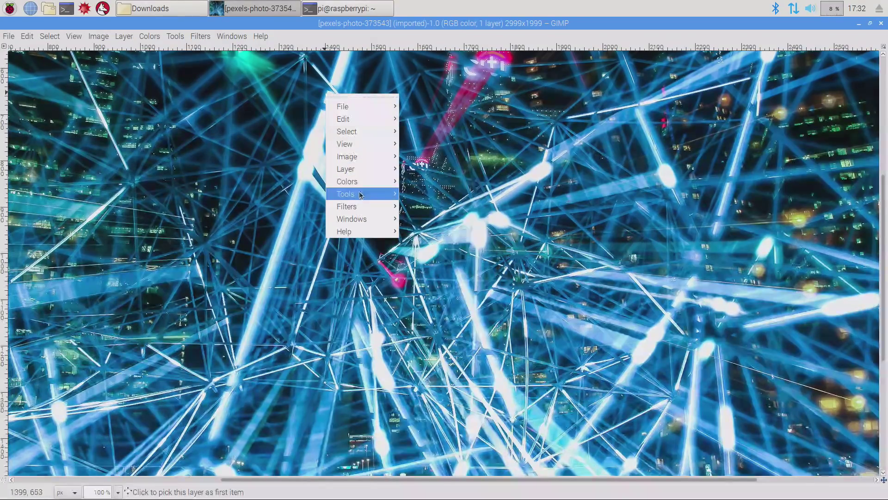
mouse_move(364, 206)
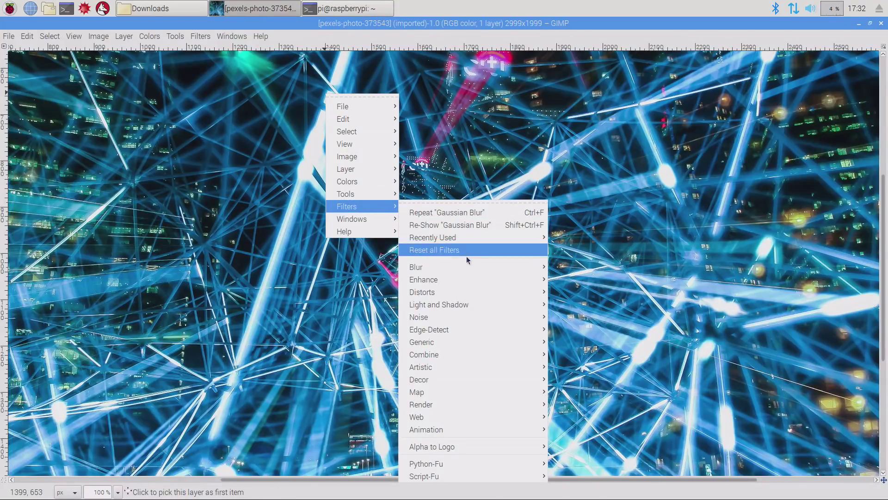
mouse_move(472, 269)
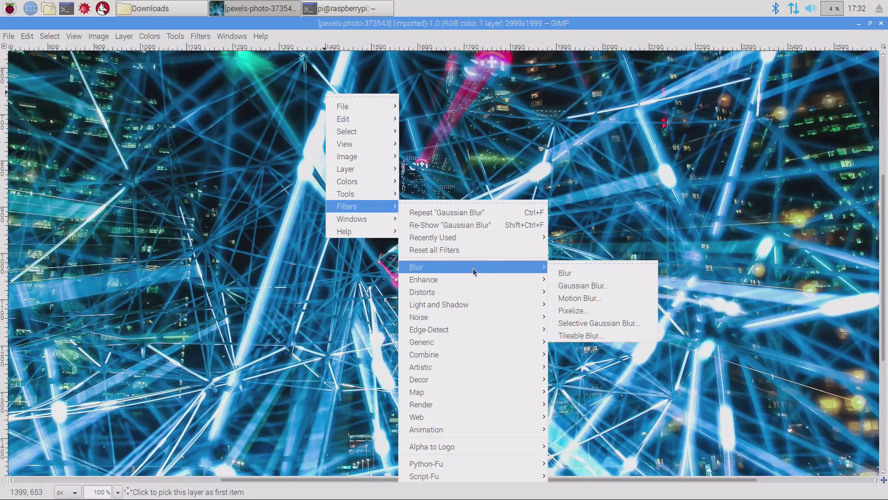
left_click(577, 287)
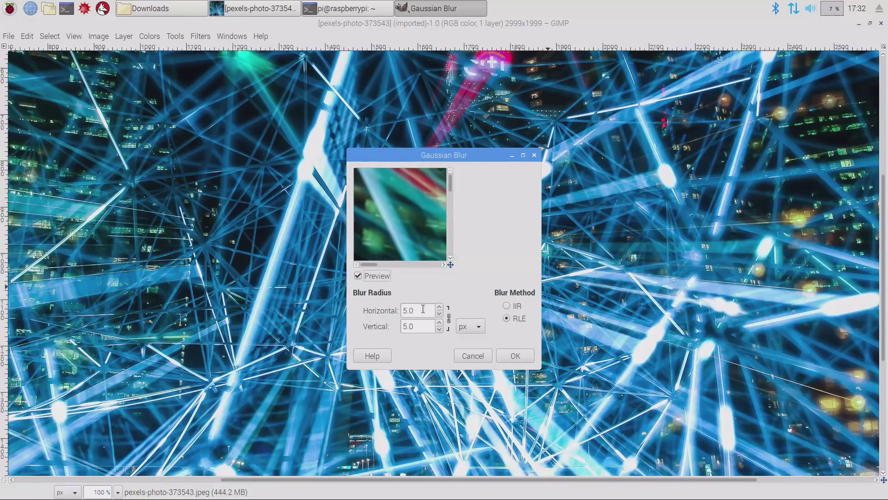
left_click(422, 308)
type("20")
key("Tab")
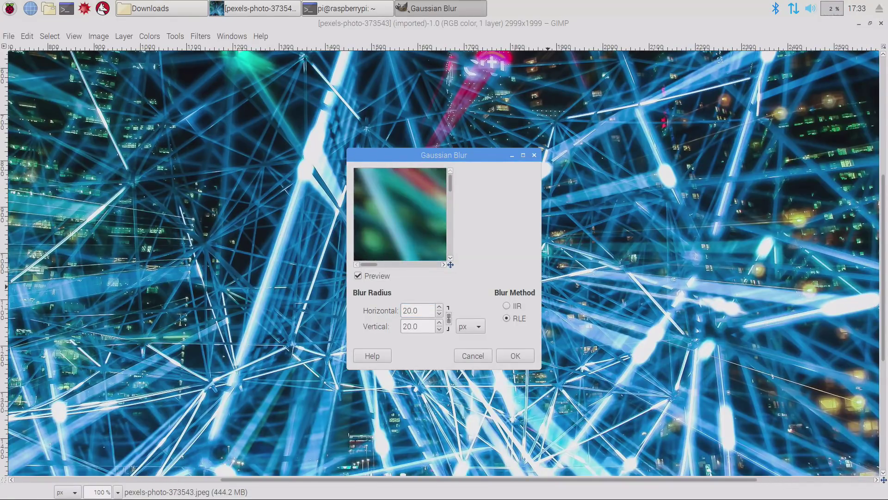